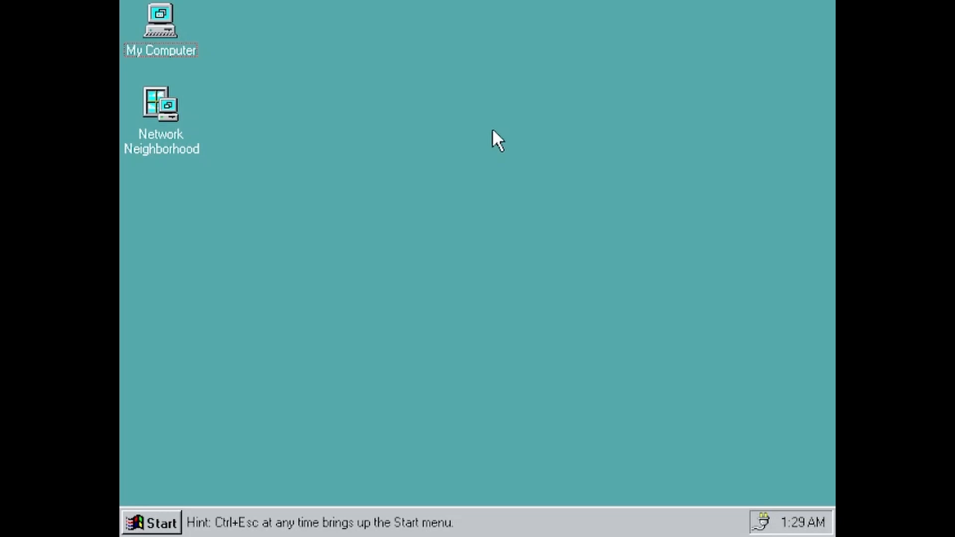
Move the taskbar right and back, then launch Setup from Chicagob1 (D:)\Retail
drag(825, 519, 826, 348)
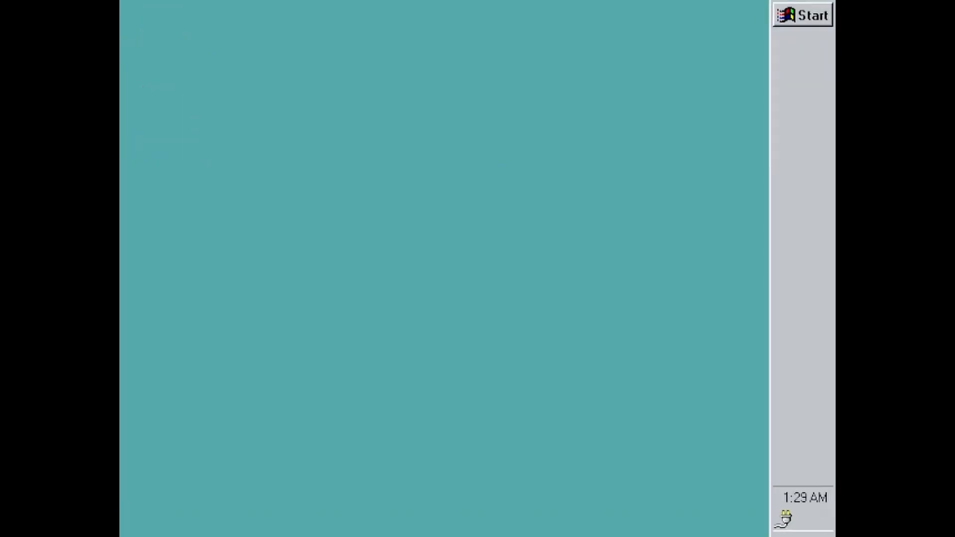
drag(825, 289, 686, 492)
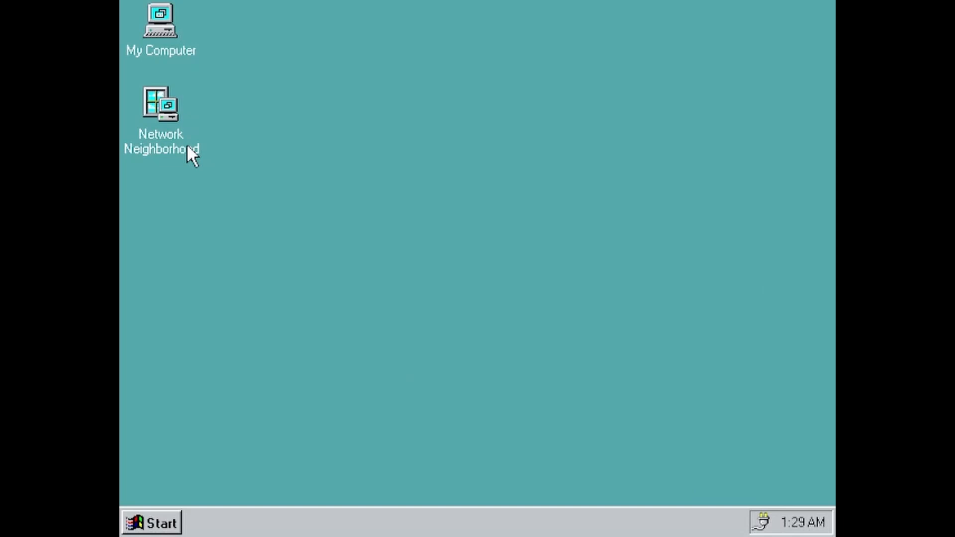
double_click(161, 24)
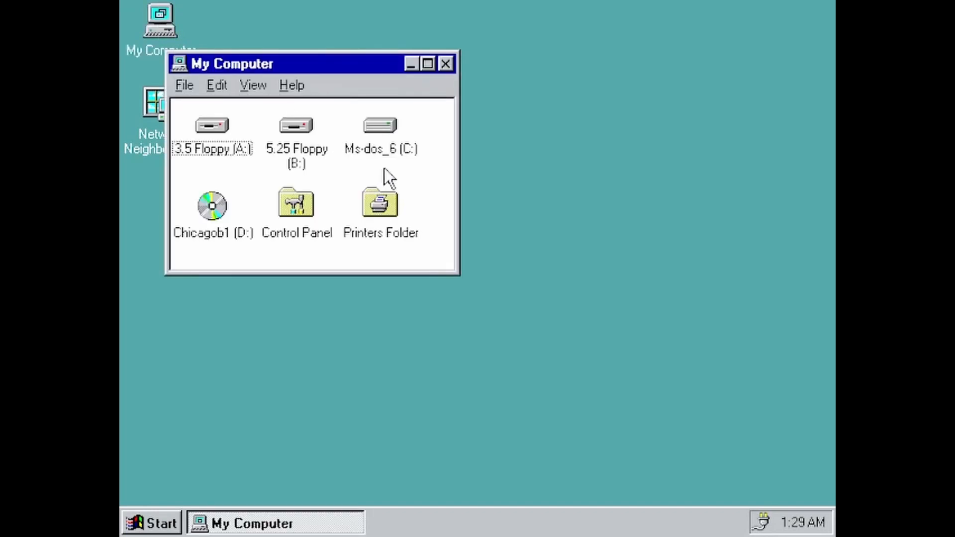
double_click(211, 207)
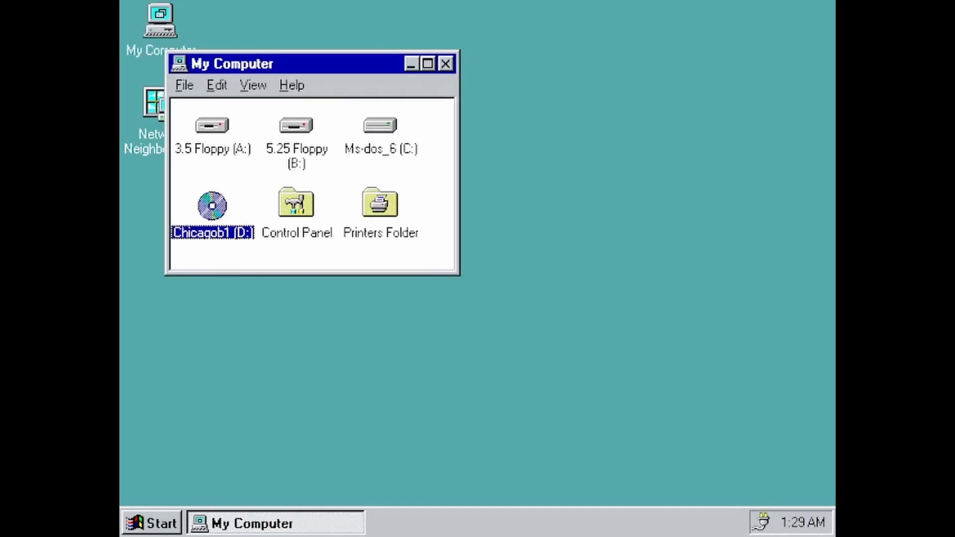
double_click(158, 79)
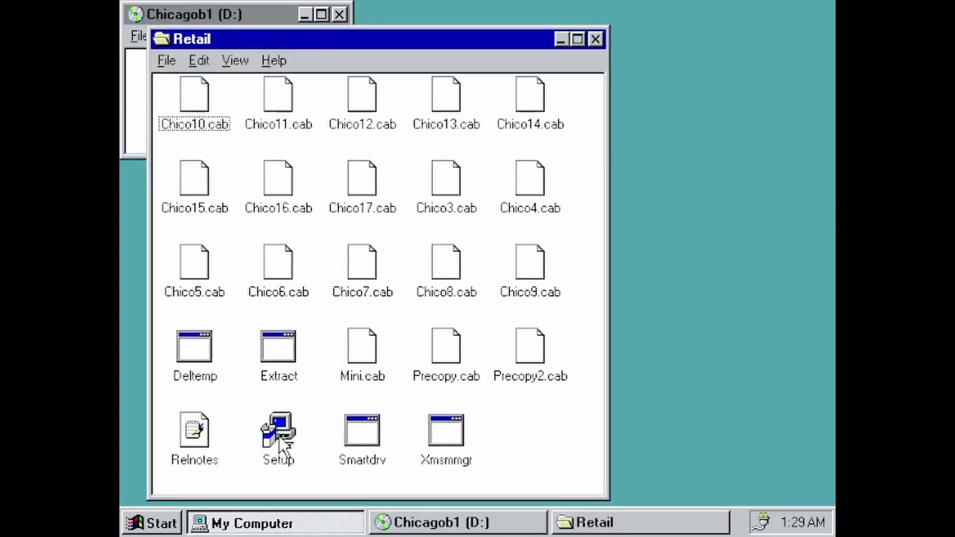
click(268, 430)
double_click(267, 427)
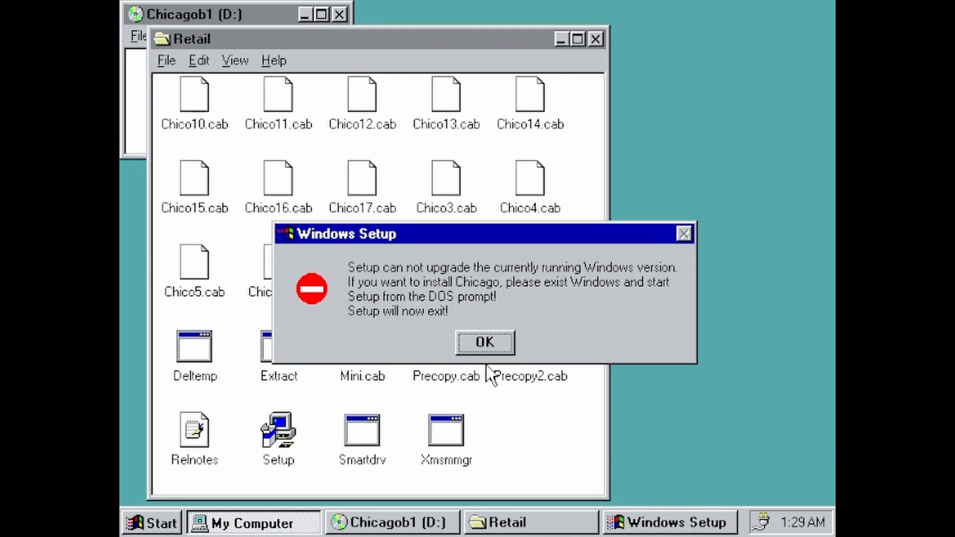
Dismiss the cannot-upgrade error and restart the computer from Start > Shut Down
click(497, 352)
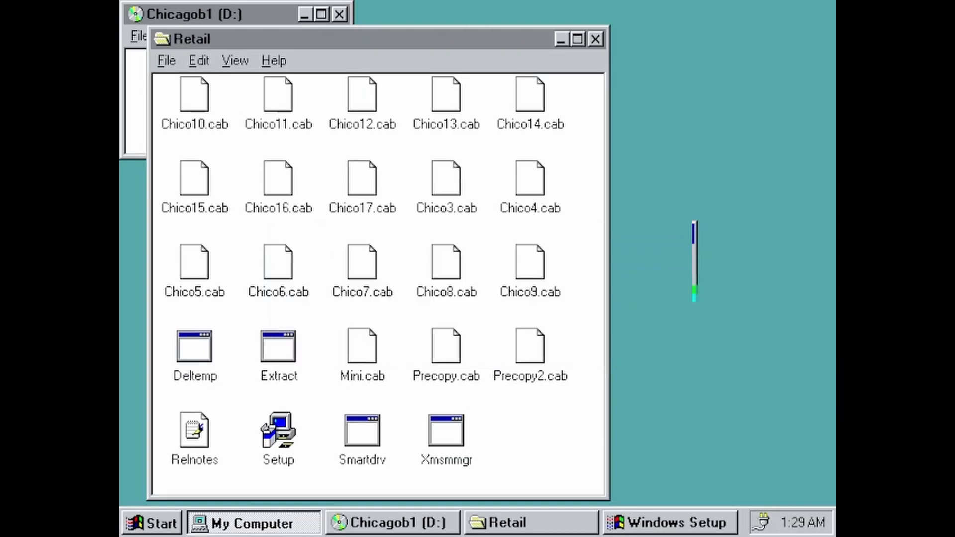
click(149, 522)
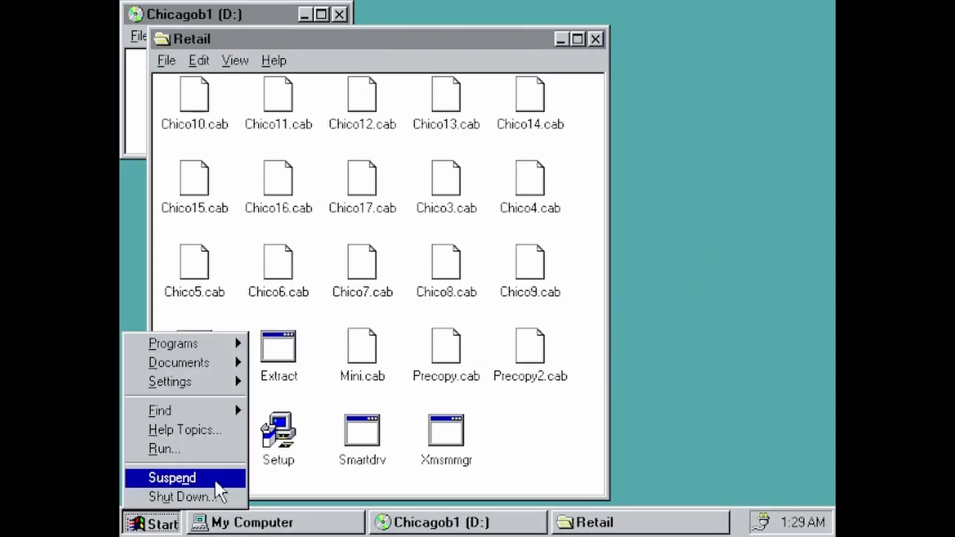
click(200, 495)
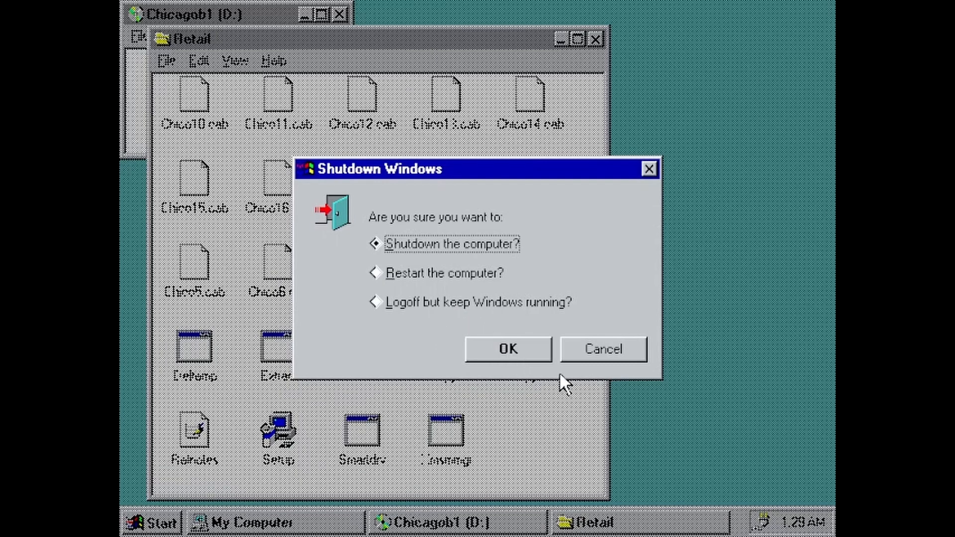
click(426, 275)
click(500, 349)
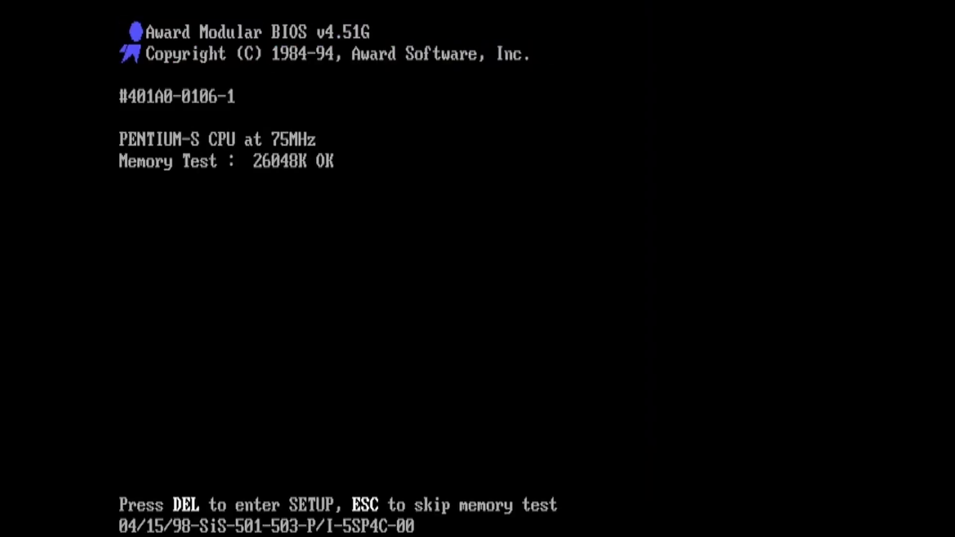
Boot step-by-step with Shift+F8, approving each start-up command with Y
key(shift+F8)
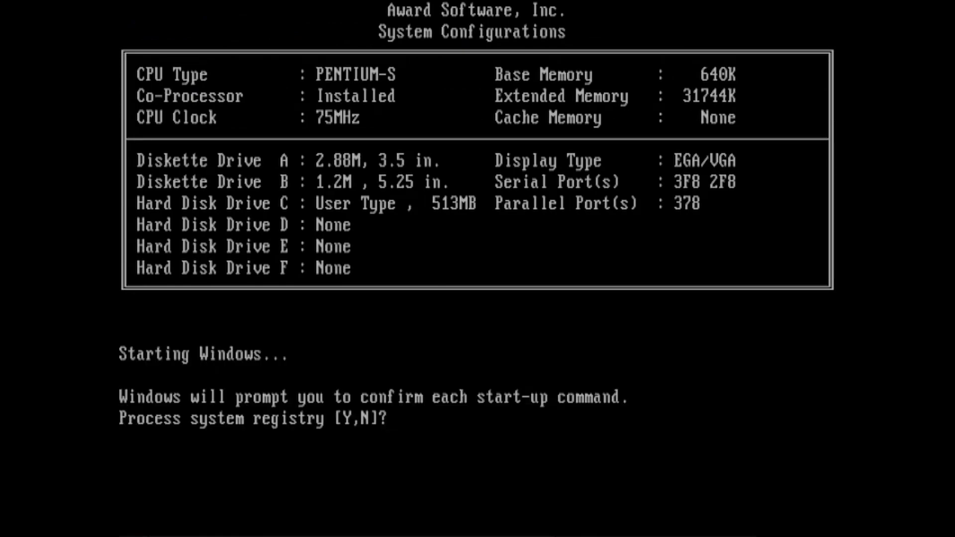
key(y)
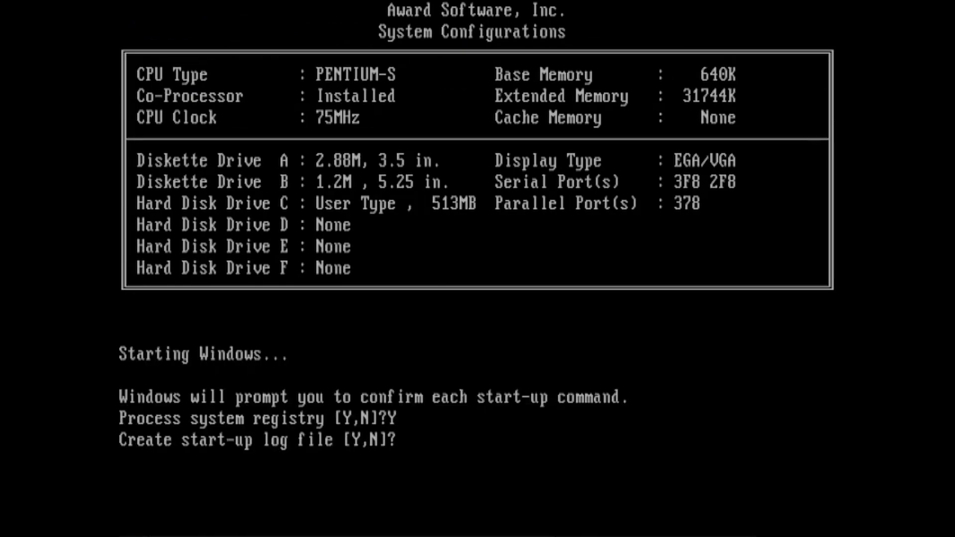
key(y)
key(y)
key(y)
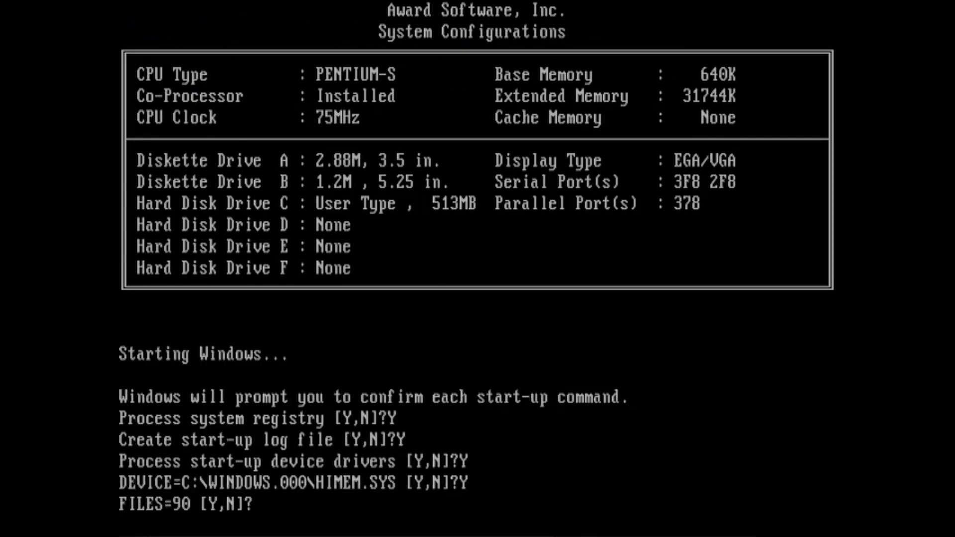
key(y)
key(y)
key(y)
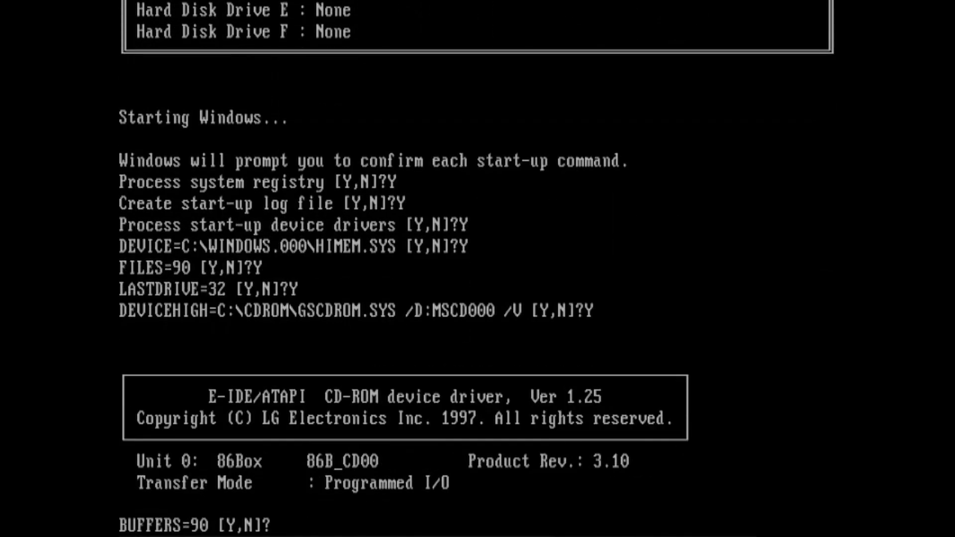
key(y)
key(y)
key(y)
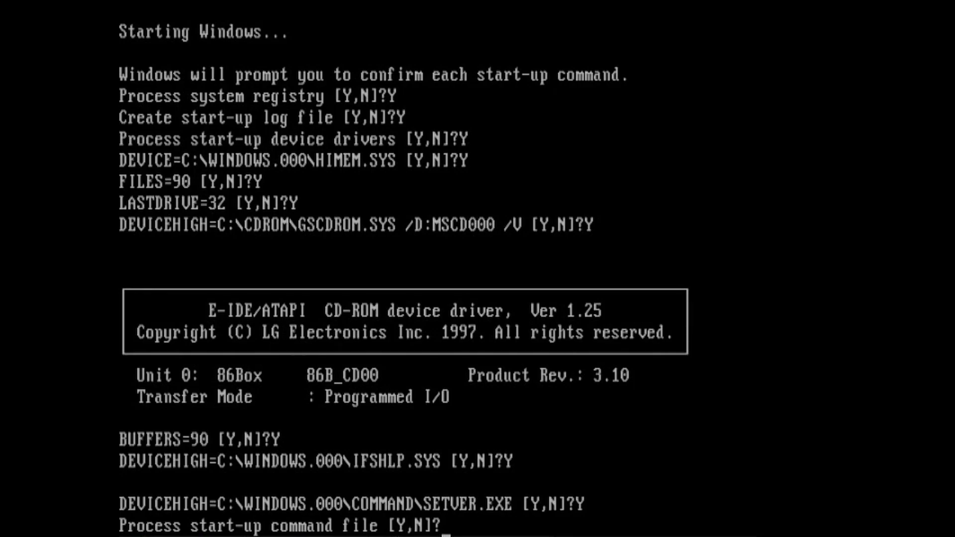
key(y)
key(y)
key(y)
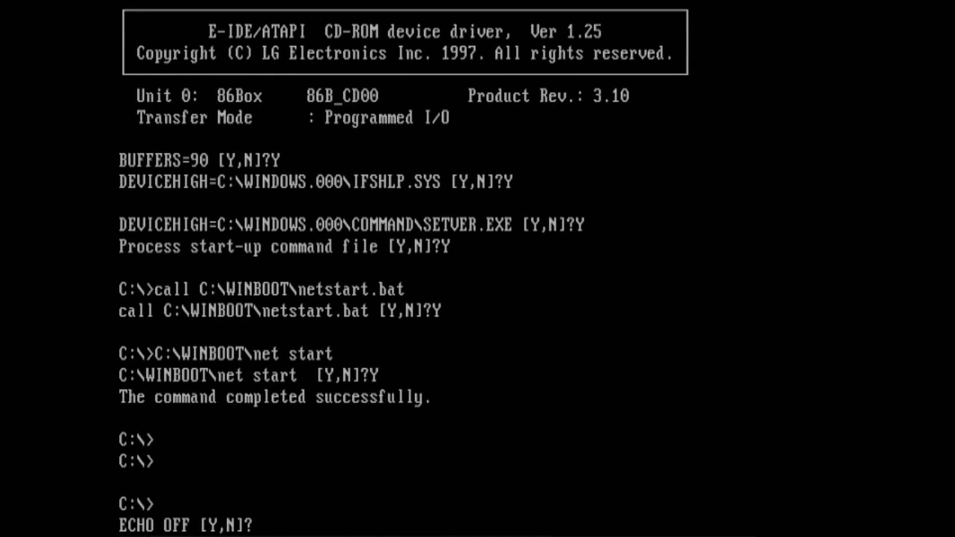
key(y)
key(y)
key(y)
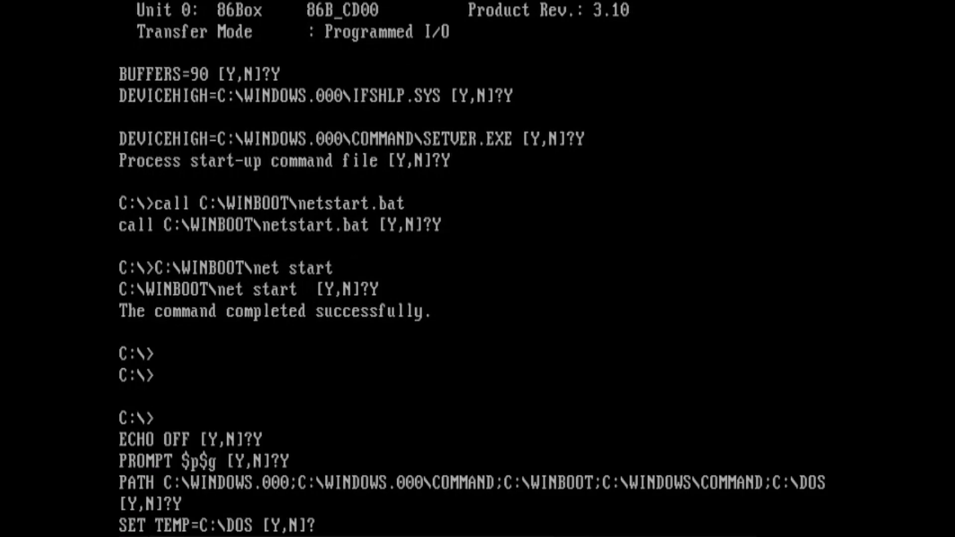
key(y)
key(y)
key(y)
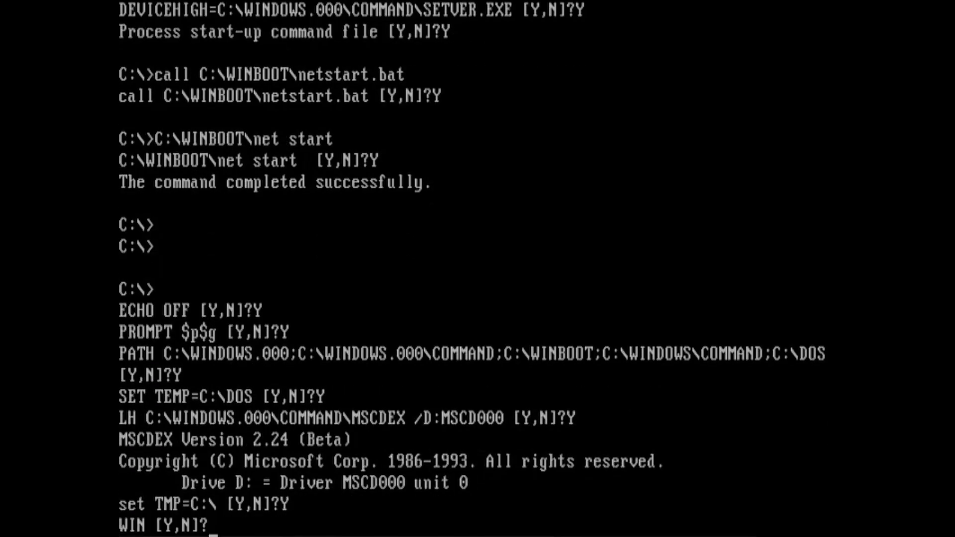
Skip starting Windows, switch to drive D:, and run setup
text(nd:)
key(Return)
text(setup)
key(Return)
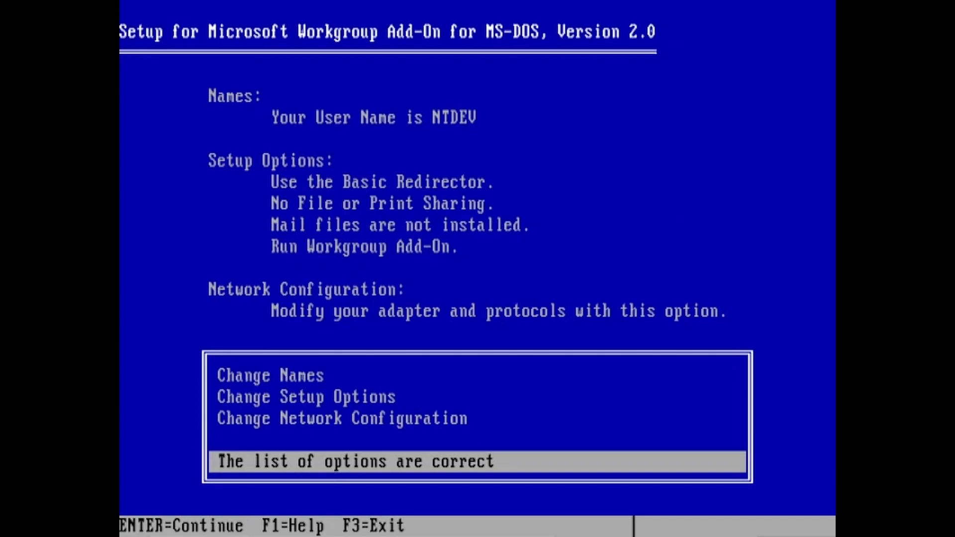
Exit the Workgroup Add-On setup and list the contents of drive D
key(F3)
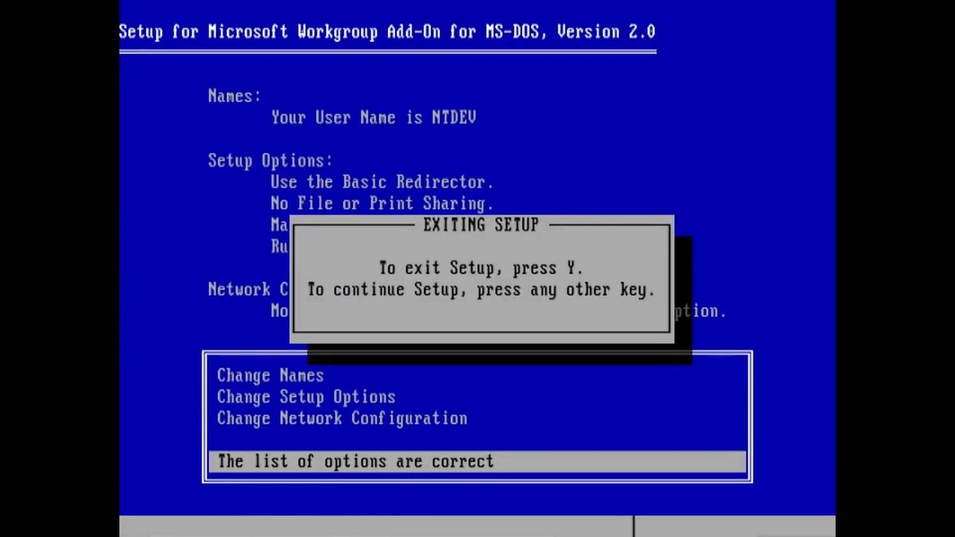
text(ydir)
key(Return)
Change into D:\RETAIL and run setup to start Chicago Setup
text(vf retail)
key(Return)
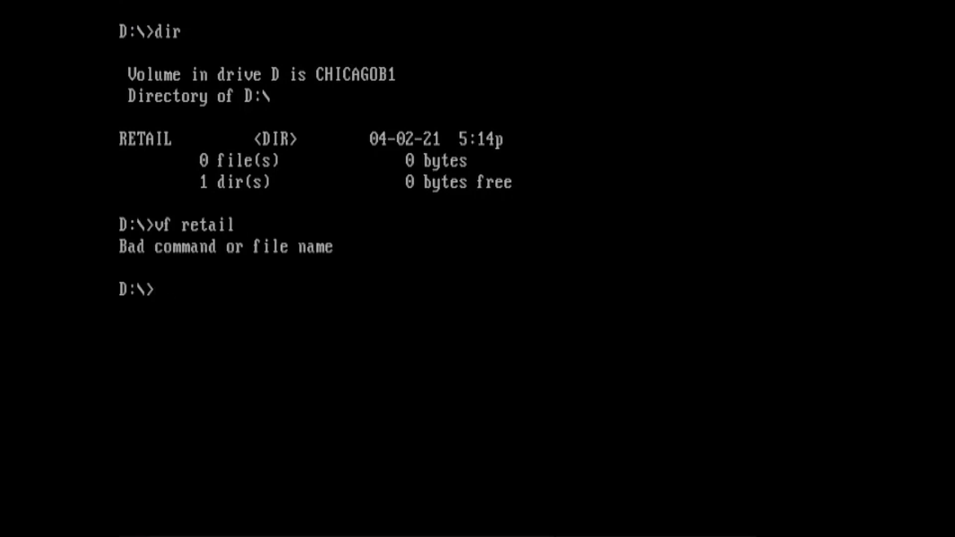
text(cd retai;)
key(Return)
text(cd retail)
key(Return)
text(setup)
key(Return)
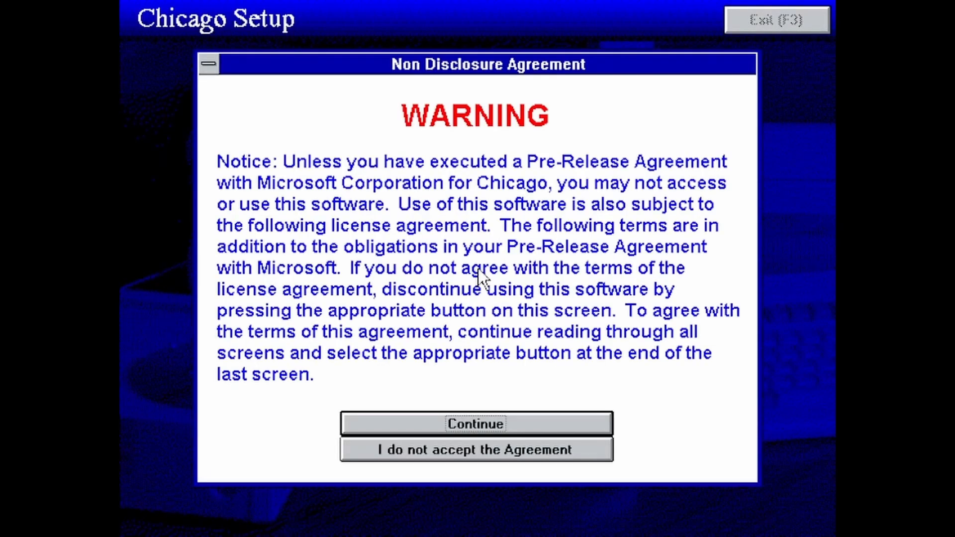
Page through the NDA, accept the agreement, and choose Yes to install Plus Pack
click(389, 427)
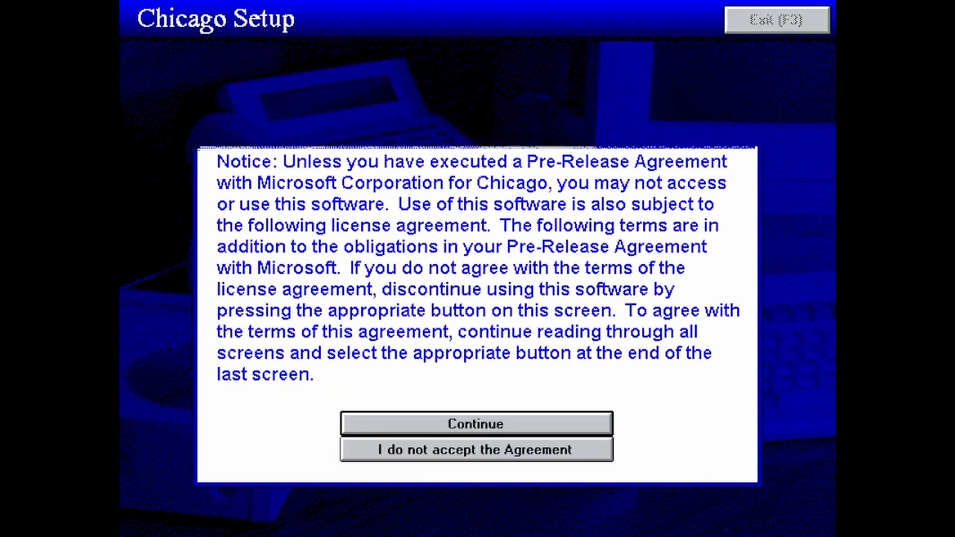
click(388, 426)
click(388, 425)
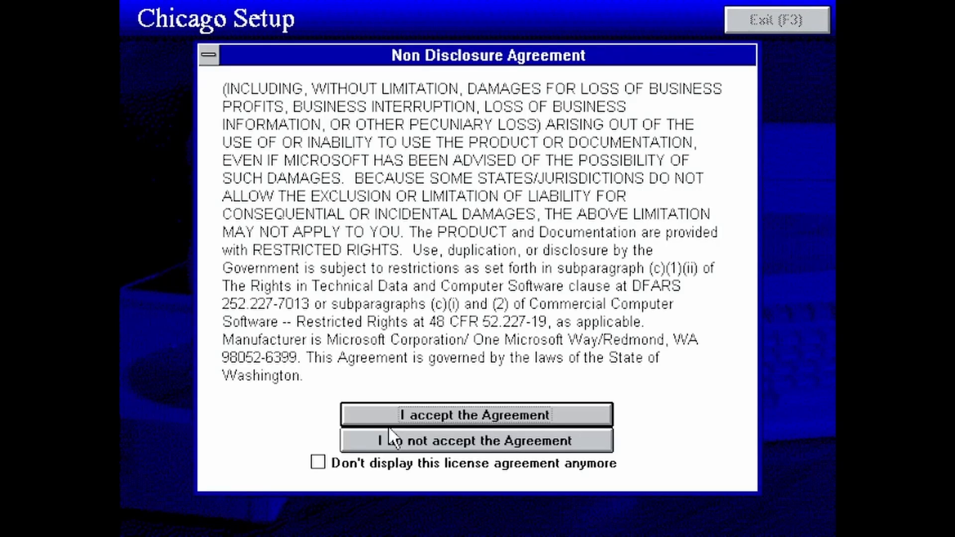
click(413, 415)
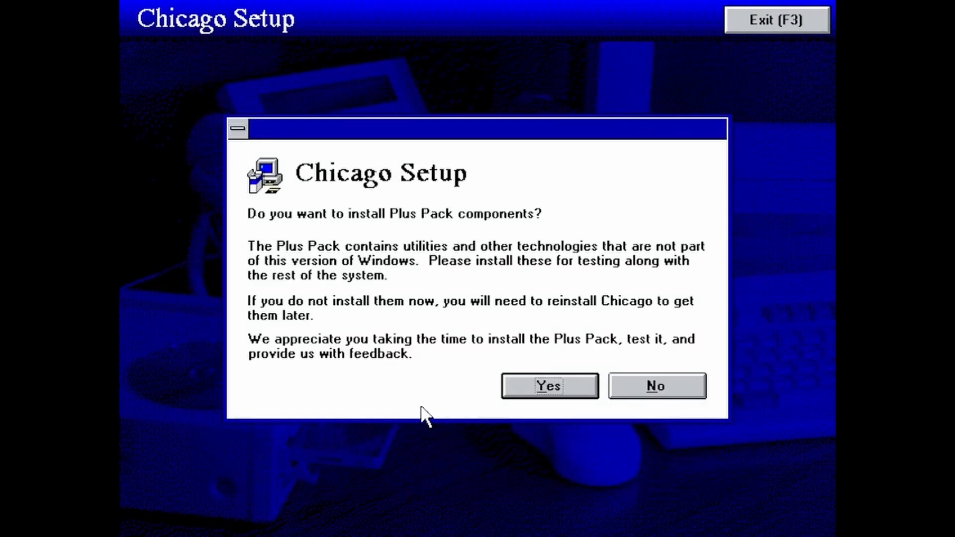
click(508, 395)
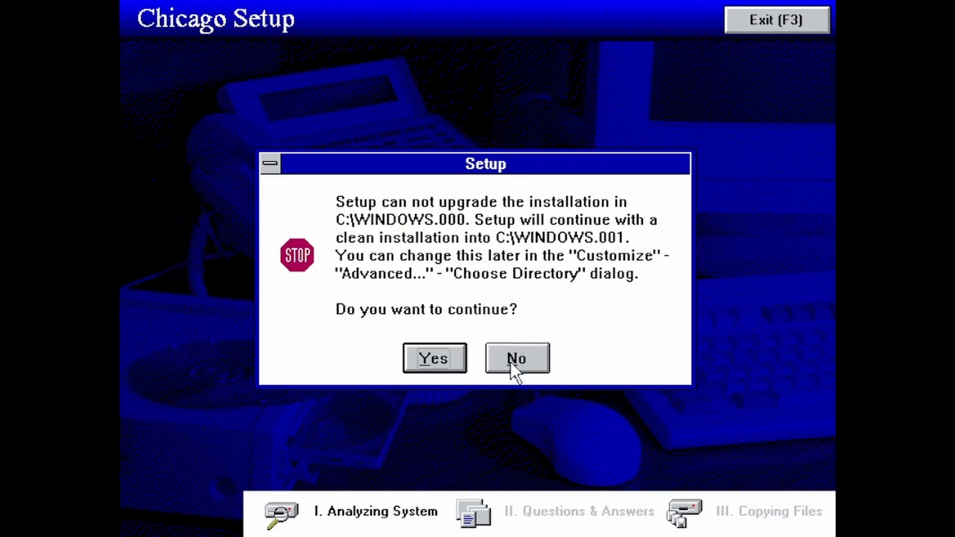
Answer Yes to a clean install into C:\WINDOWS.001
click(432, 359)
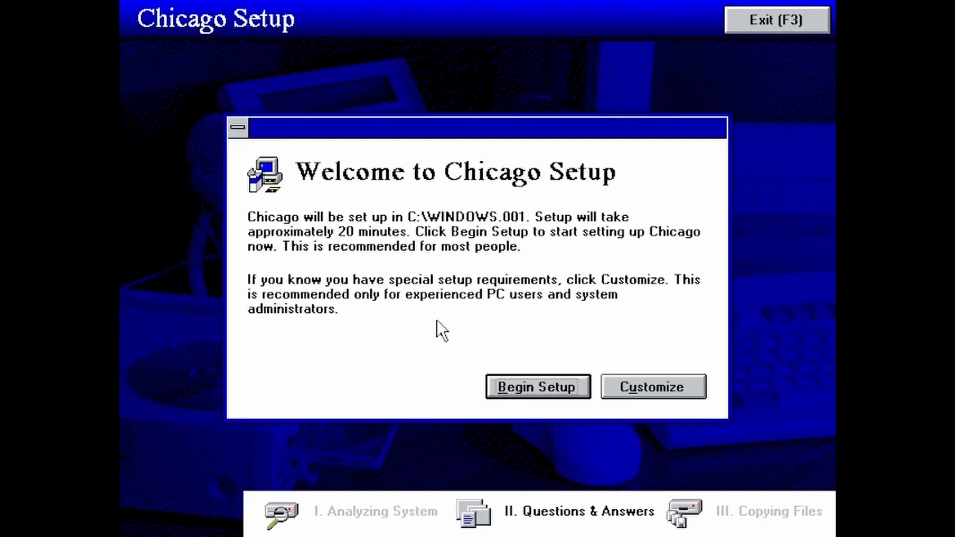
In Advanced options, try changing the install directory to C:\WINDOWS, then cancel
click(628, 393)
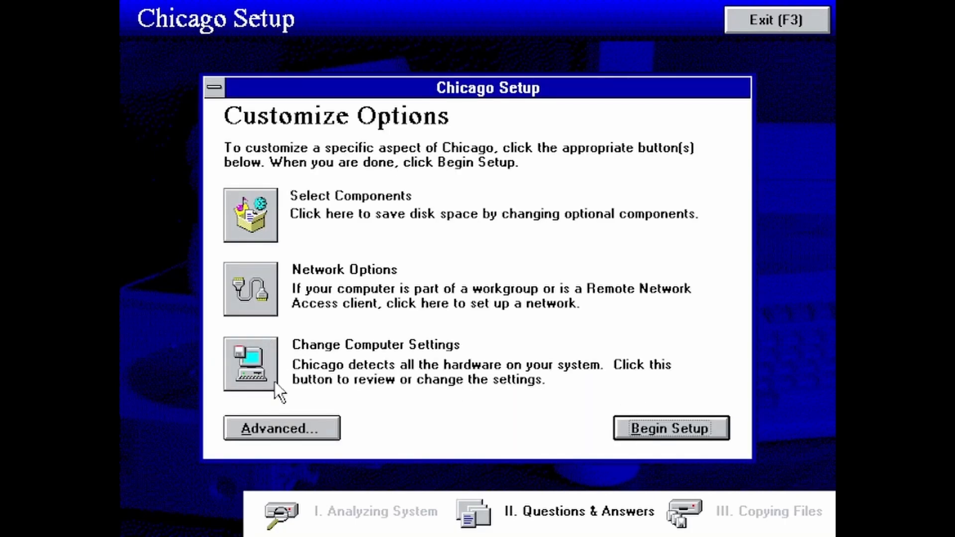
click(277, 439)
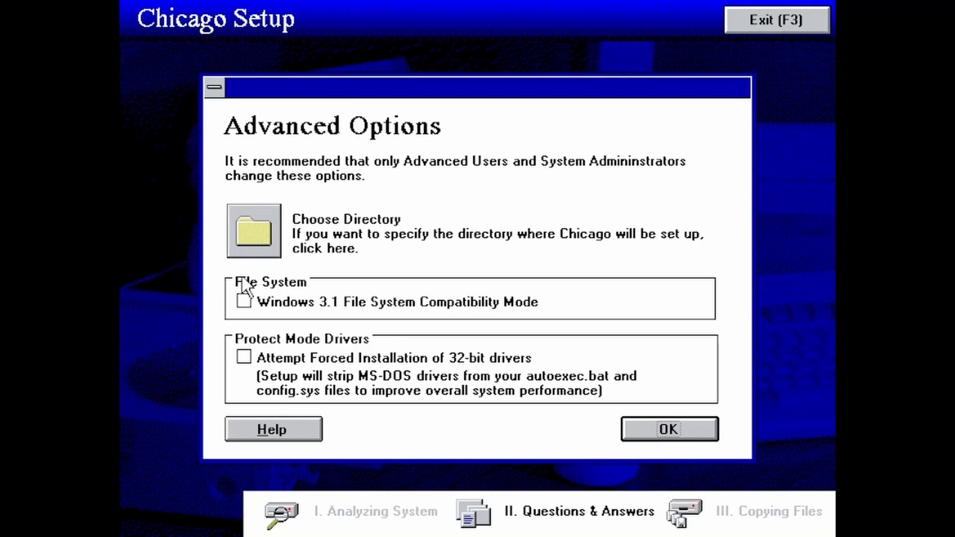
click(253, 232)
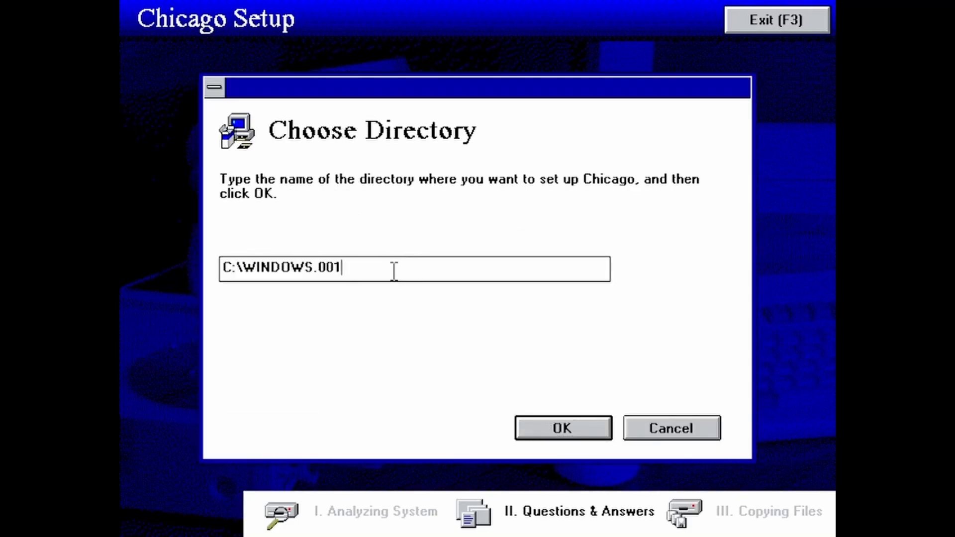
key(BackSpace)
key(BackSpace)
key(BackSpace)
key(BackSpace)
key(Return)
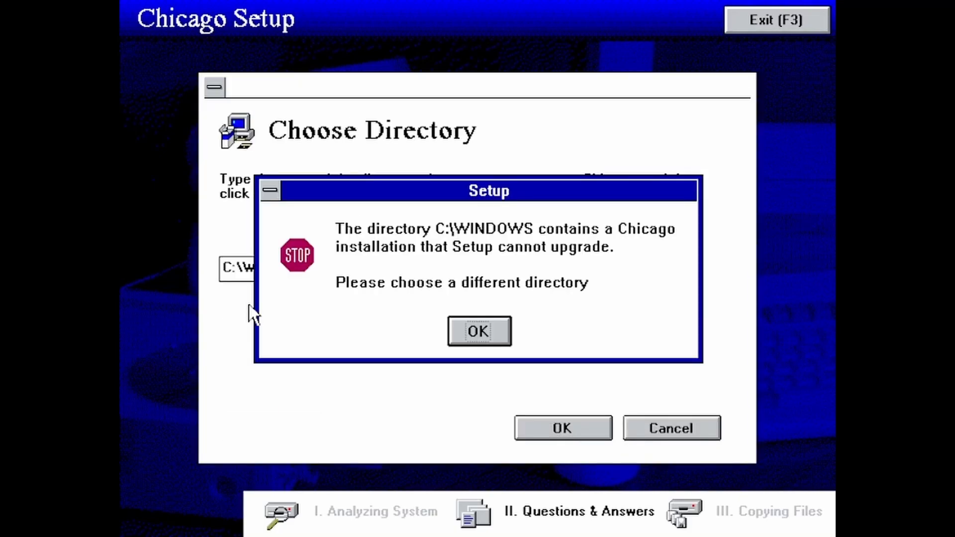
click(463, 330)
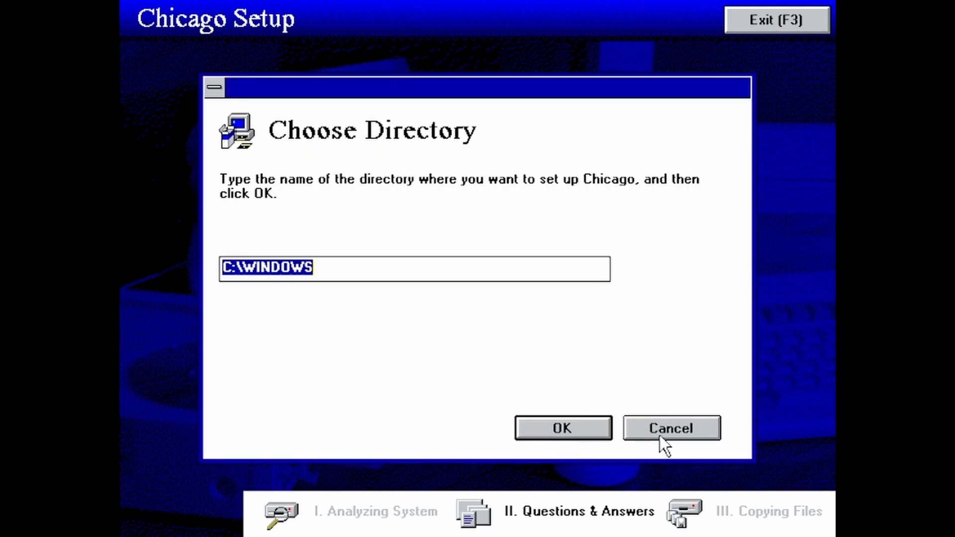
click(660, 436)
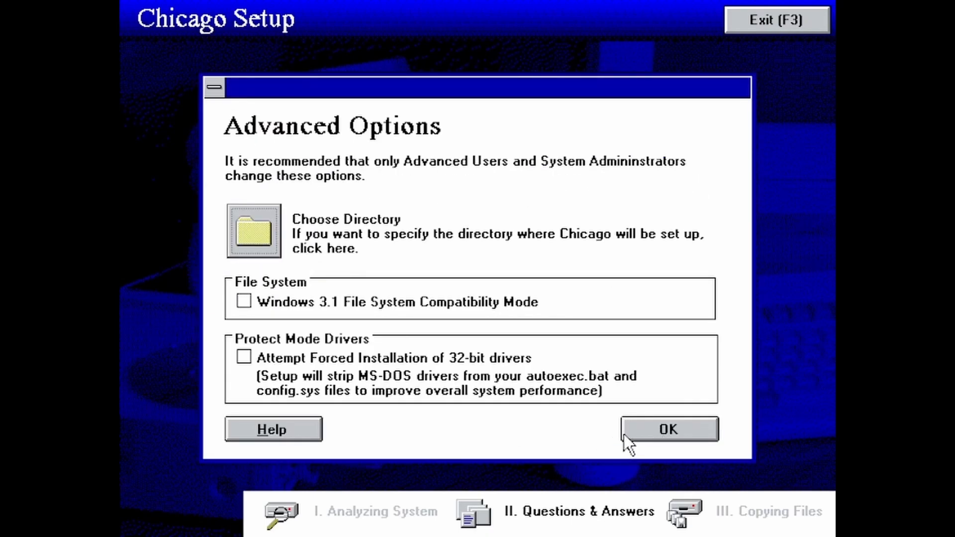
Leave forced 32-bit driver installation unchecked, keep the advanced options, and begin setup
click(423, 359)
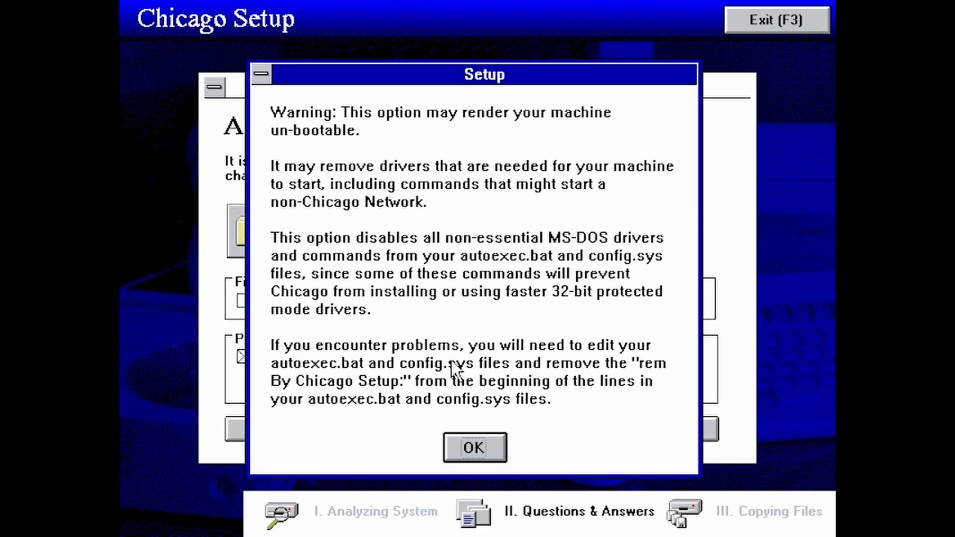
click(475, 441)
click(378, 373)
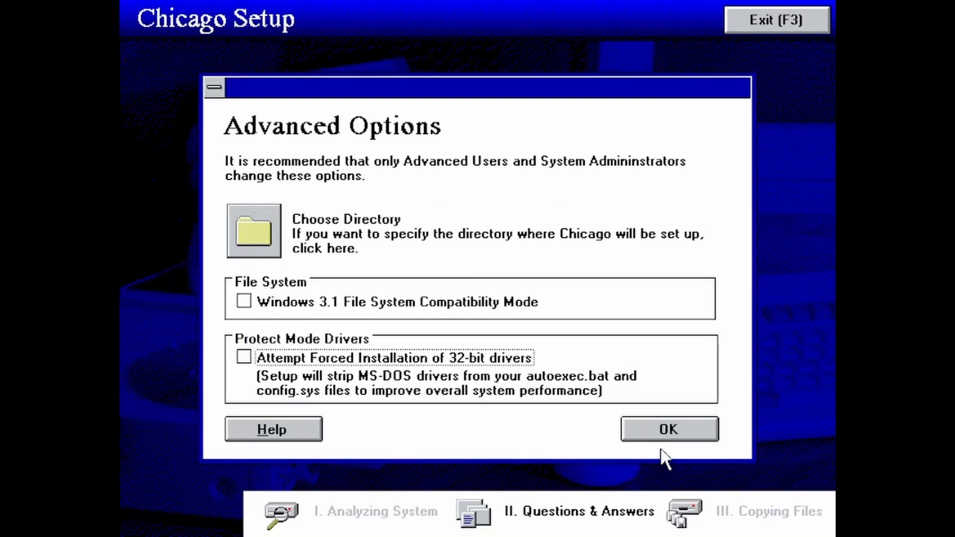
click(646, 434)
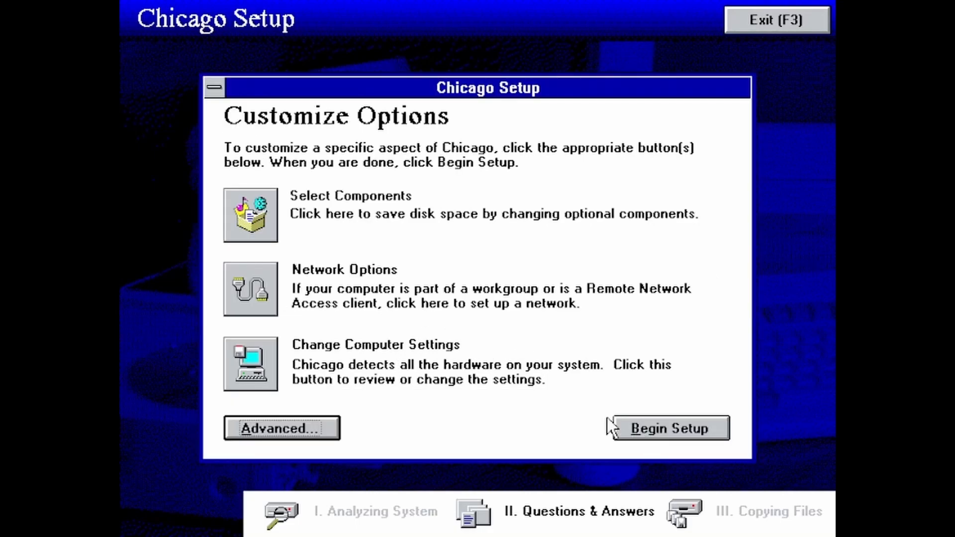
click(637, 429)
Enter computer name NTDEV and workgroup NTDEVWKG, then continue
click(395, 180)
text(NTDEV)
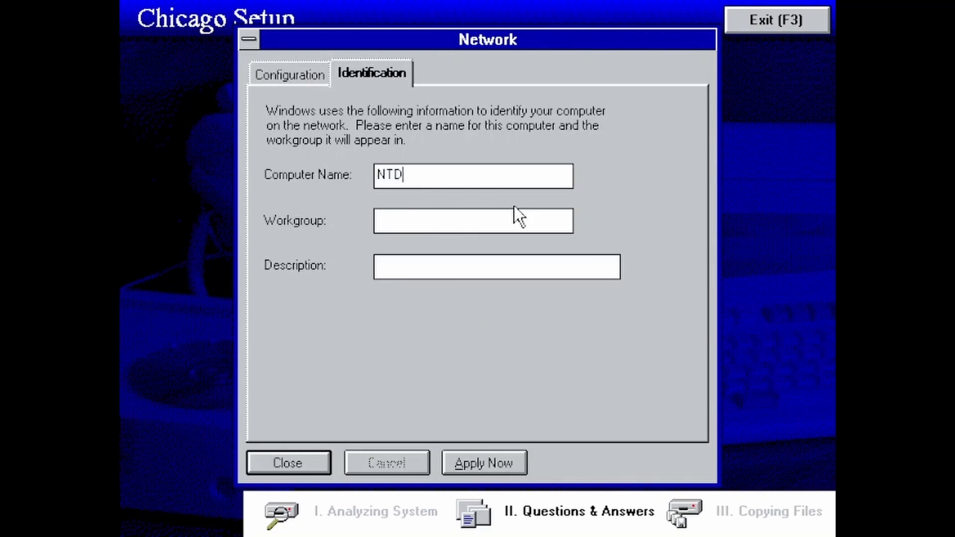
key(Tab)
text(NTDEVWKG)
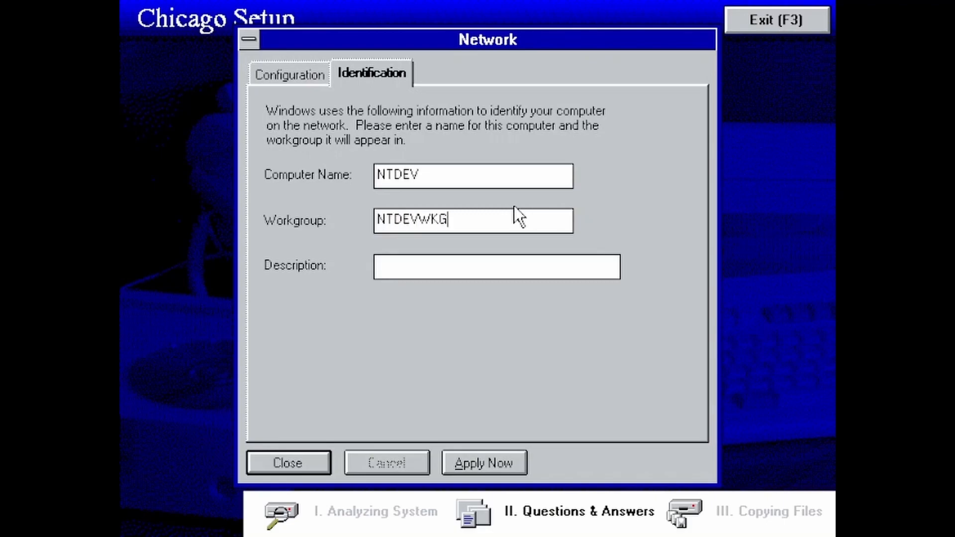
key(Return)
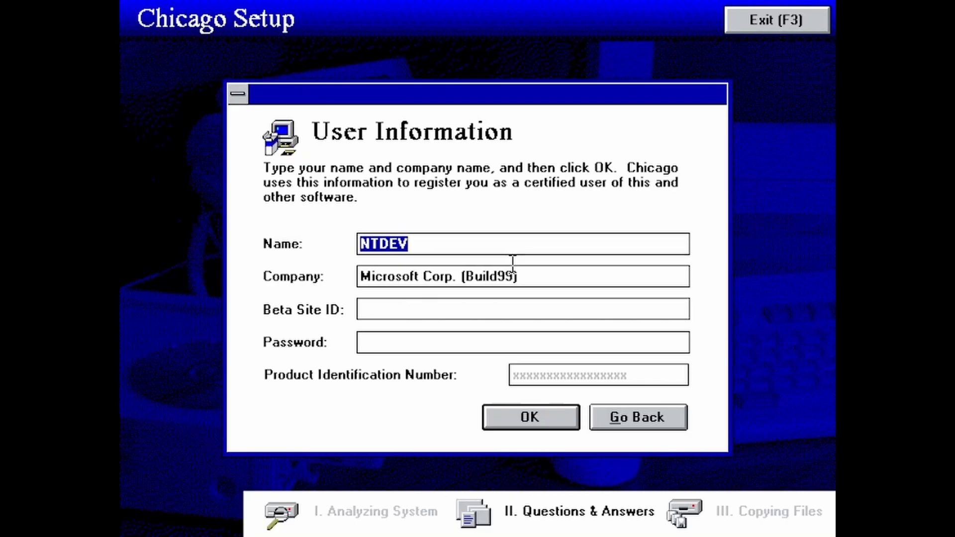
Re-enter the registration name, fill in the beta site ID and password, and submit
key(BackSpace)
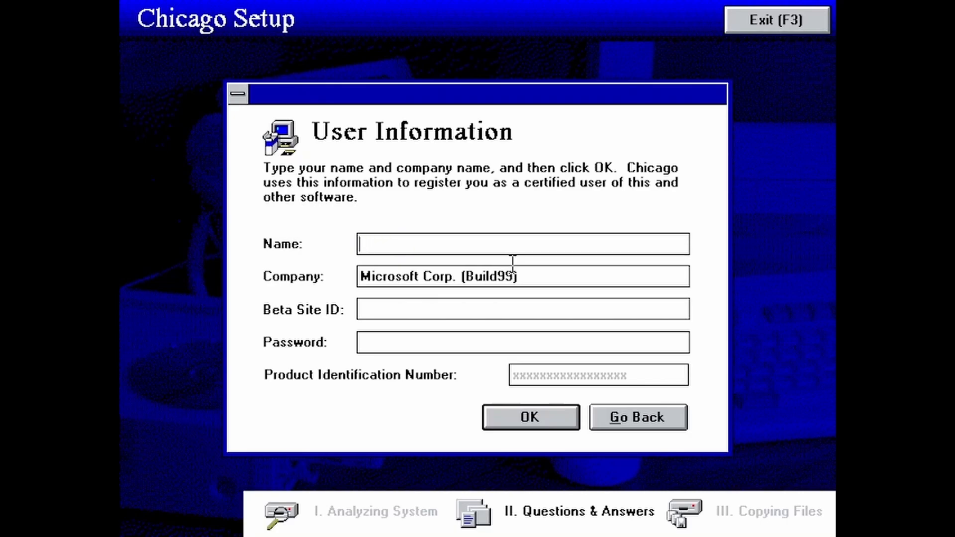
key(Tab)
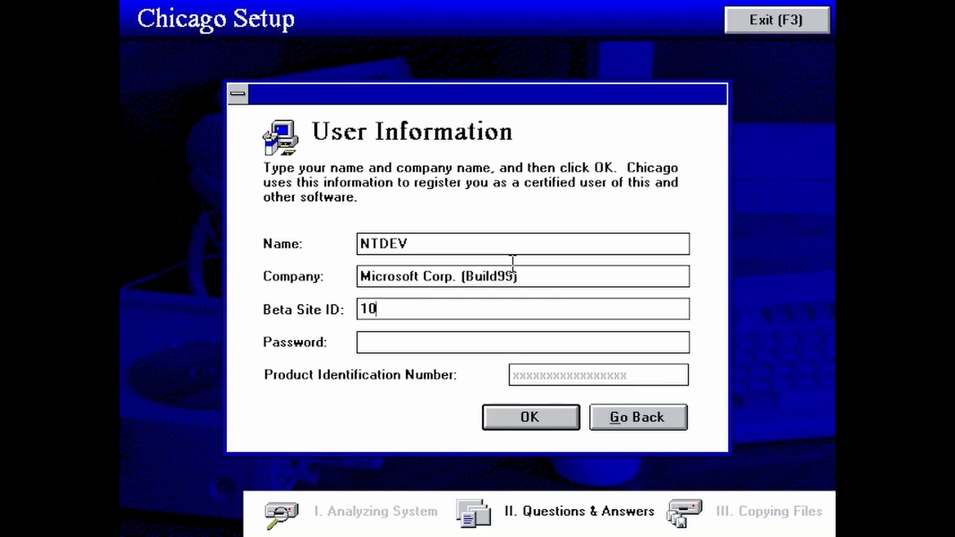
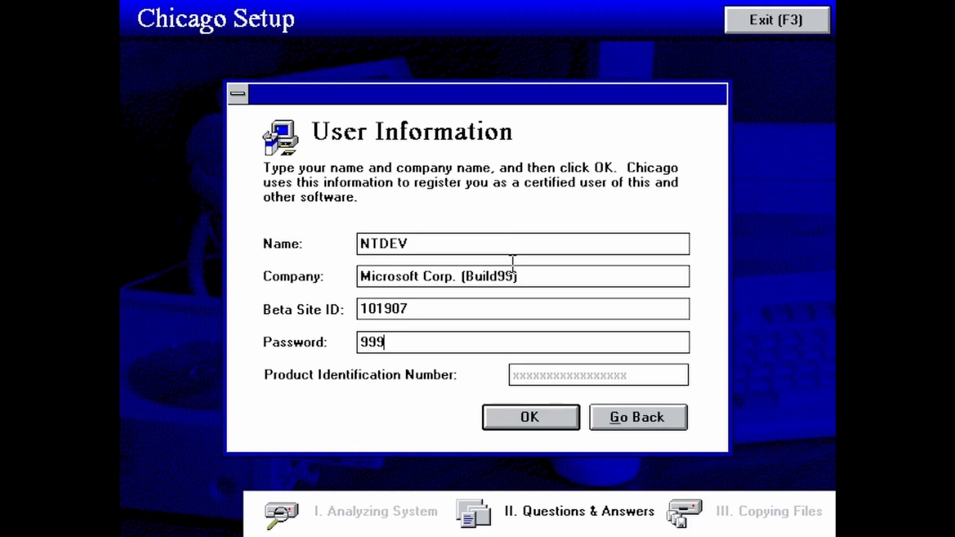
key(Return)
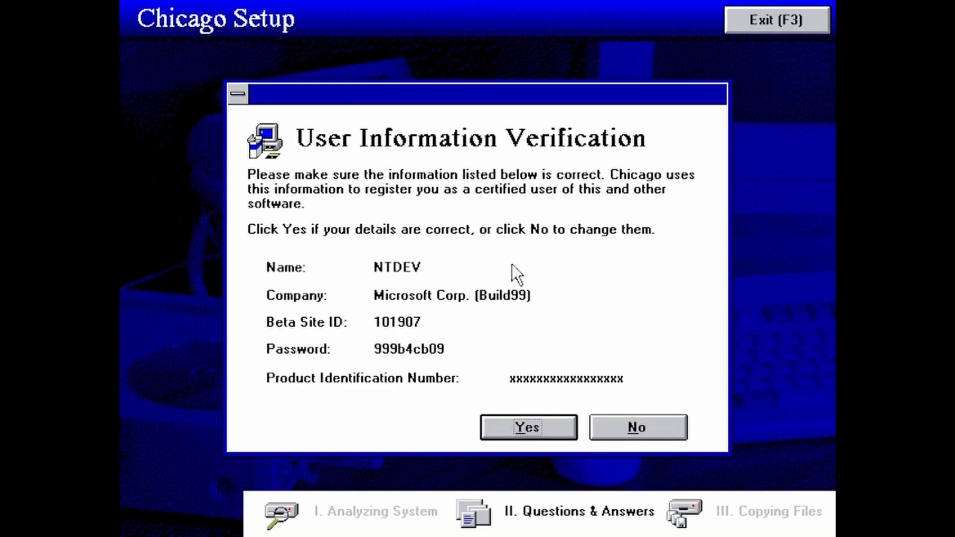
Confirm the user details and choose No for creating a startup disk
key(Return)
key(Tab)
key(Return)
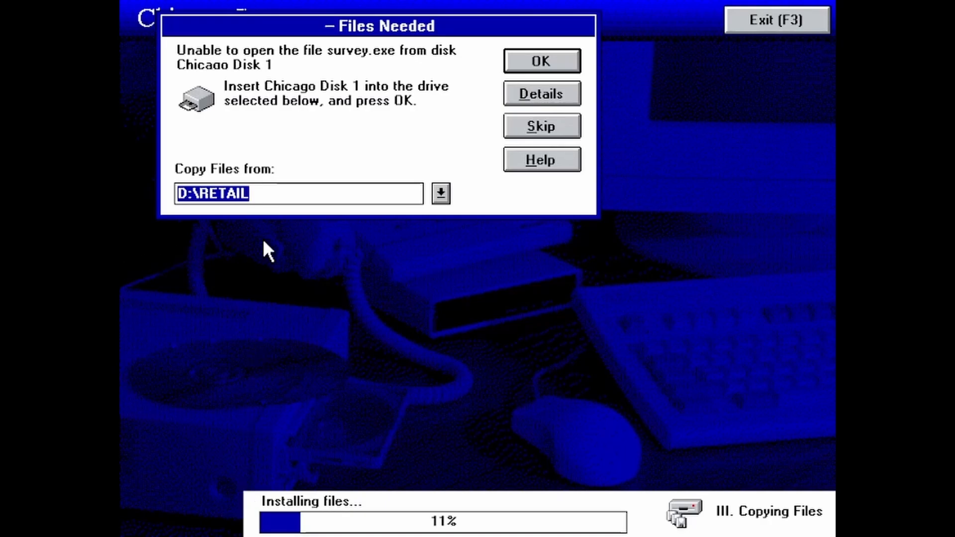
Keep D:\RETAIL as the source path, retry, then skip the missing survey.exe file
click(388, 202)
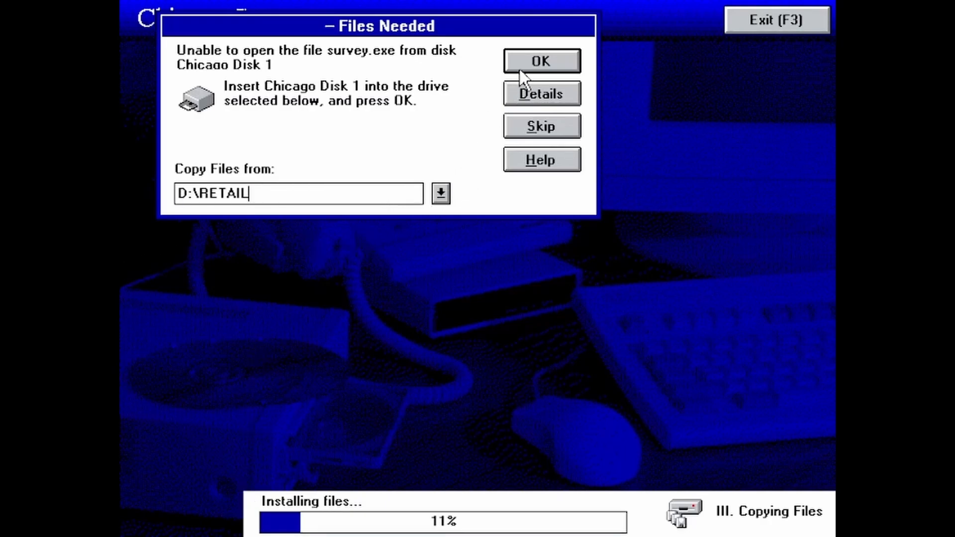
click(523, 71)
click(553, 125)
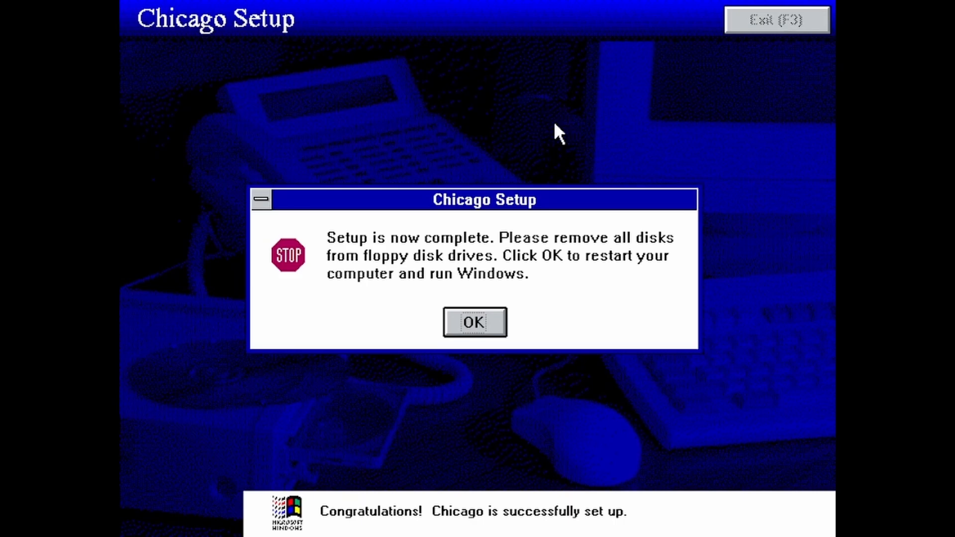
Confirm the 'Setup is now complete' message to reboot into Chicago
click(447, 324)
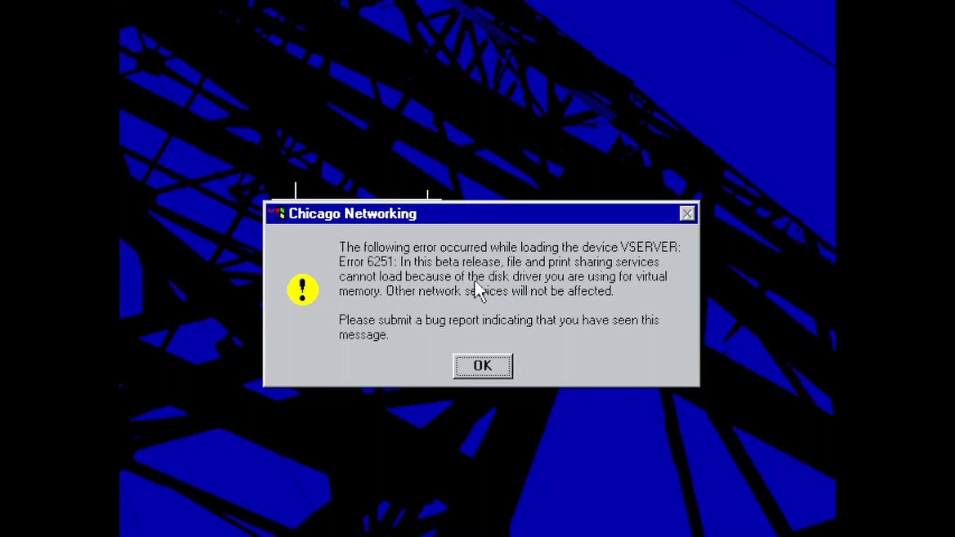
Dismiss the VSERVER Error 6251 and log on to the network with the setup user name
click(473, 366)
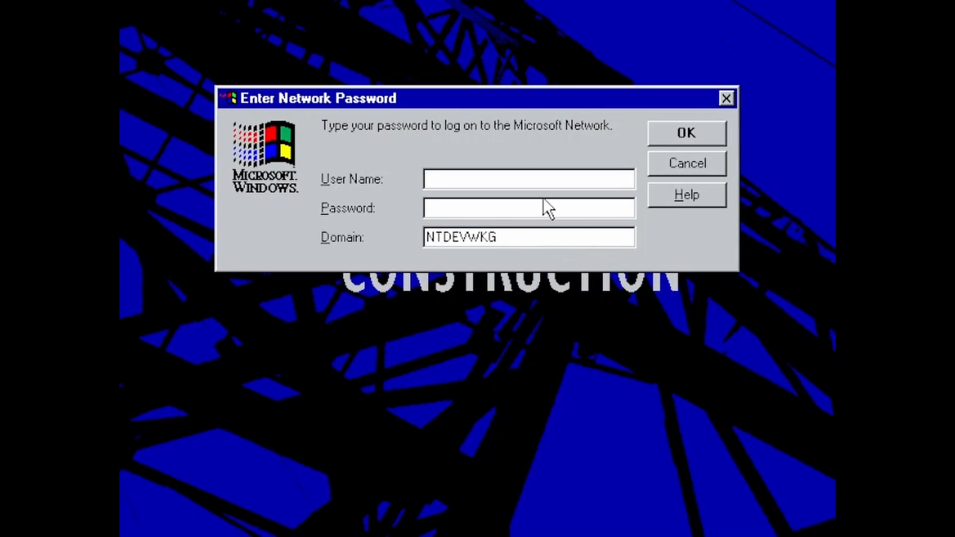
click(540, 184)
text(NTDEV)
key(Return)
Log on without a password, cancel modem and printer setup, and close the Welcome screen
key(Return)
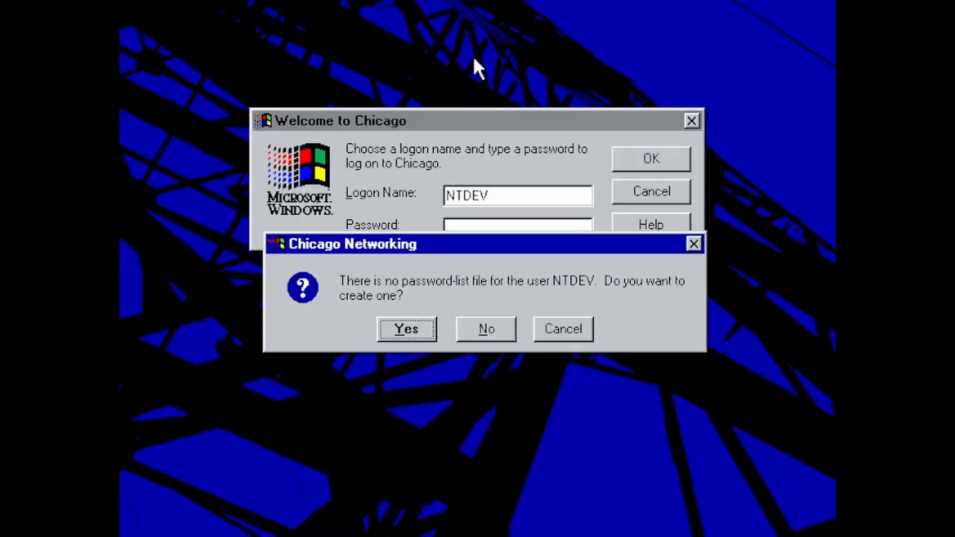
key(Return)
key(Return)
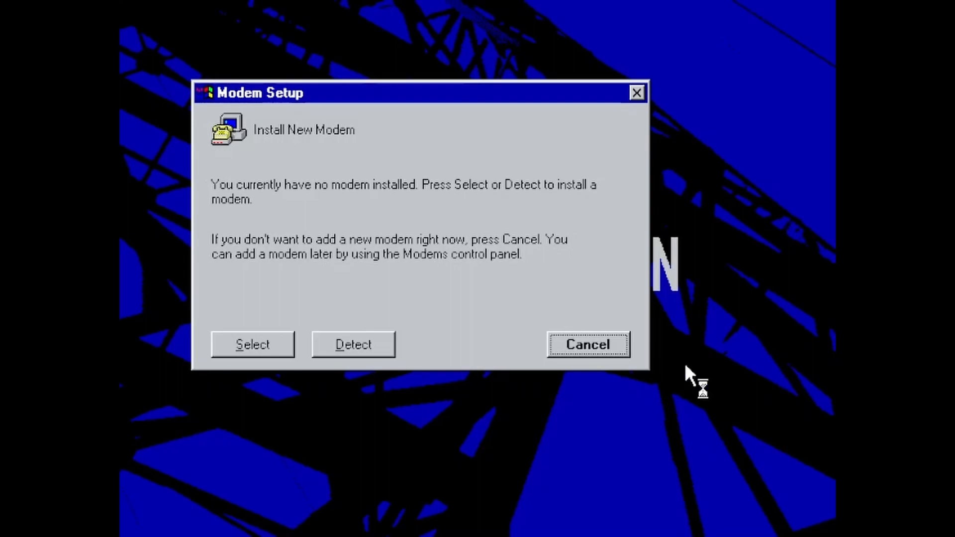
click(590, 346)
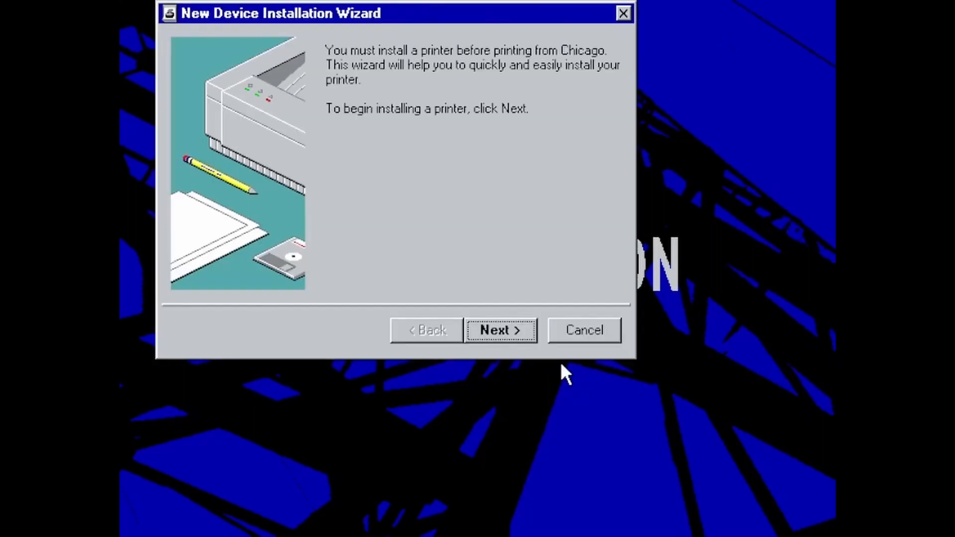
click(612, 335)
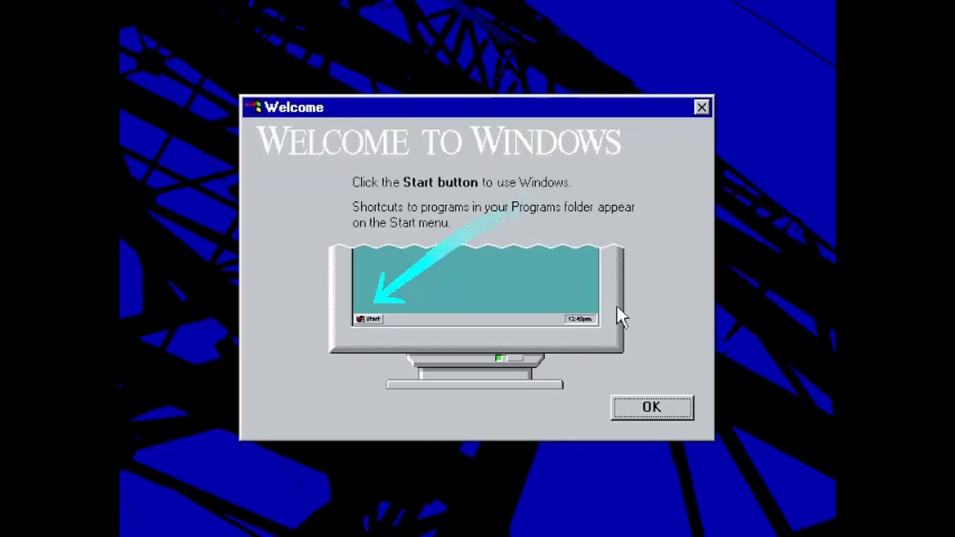
click(637, 415)
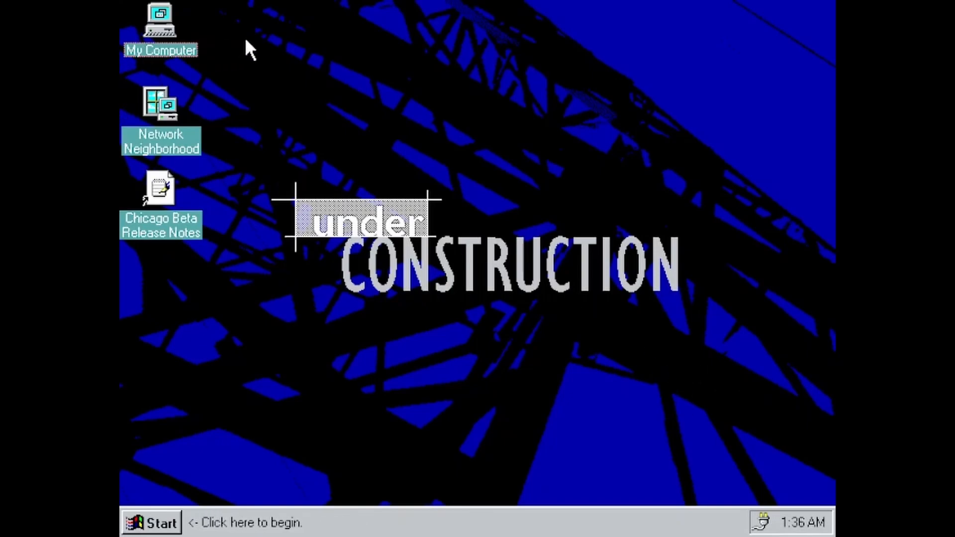
Browse My Computer to drive C and open WINDOWS.TXT in WordPad
double_click(175, 40)
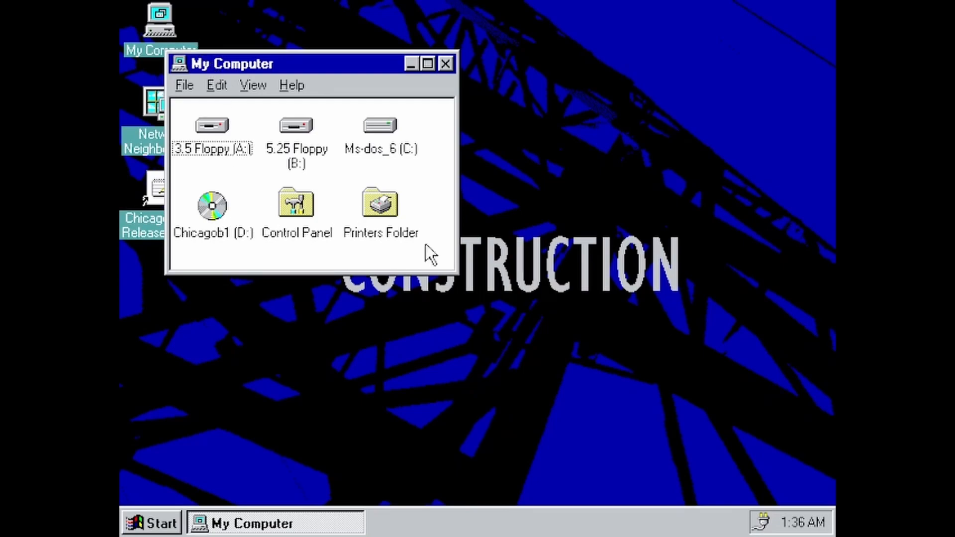
double_click(383, 138)
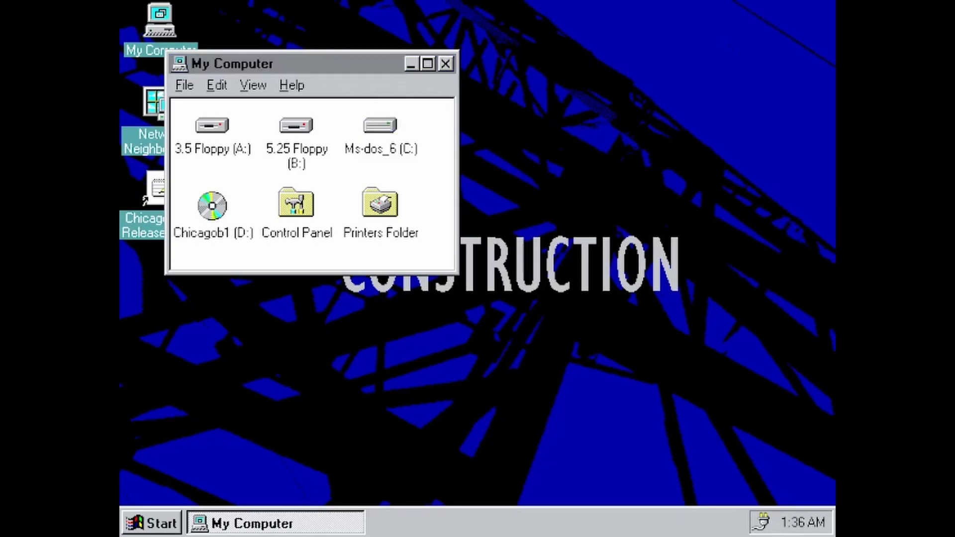
drag(708, 318, 682, 463)
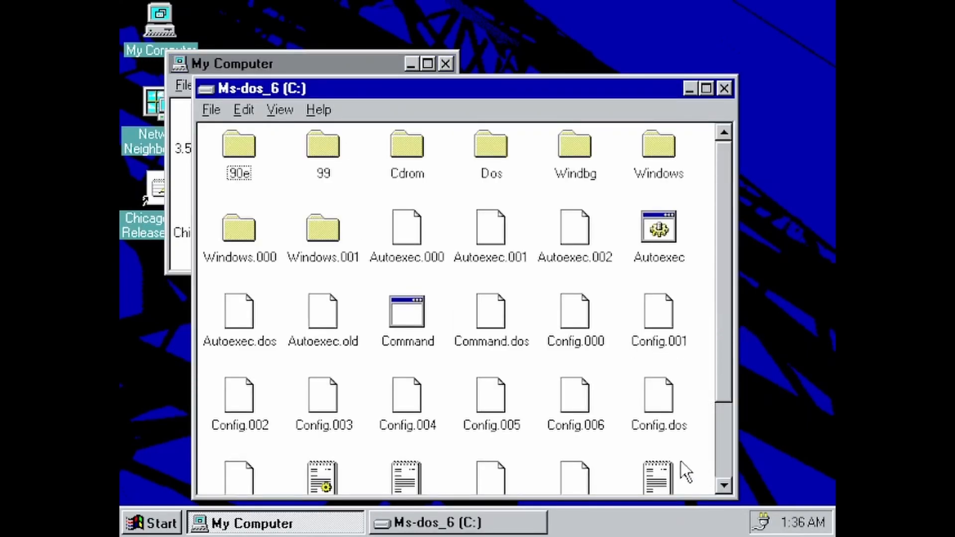
click(724, 443)
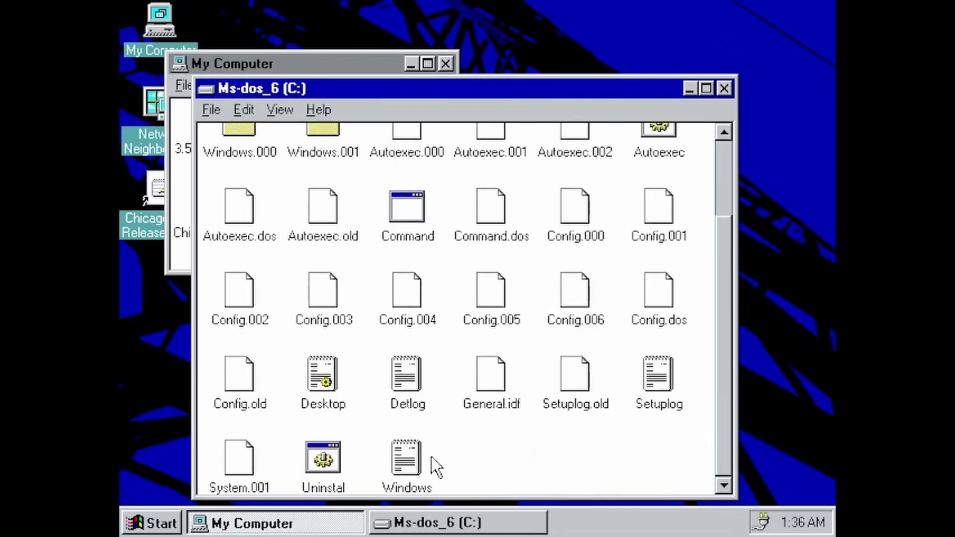
double_click(398, 463)
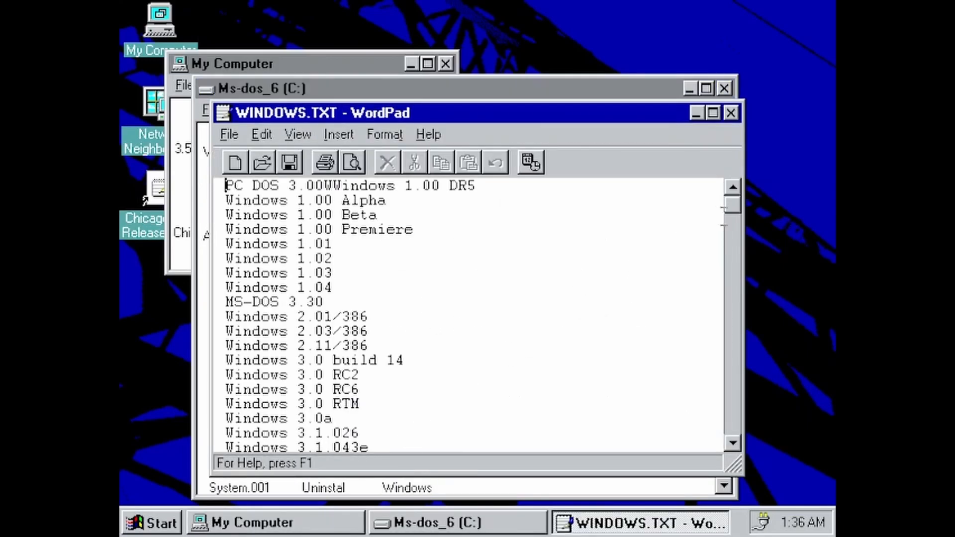
Add a new line 'Chicago 116' after 'Chicago 99' at the end of the list
drag(733, 207, 732, 390)
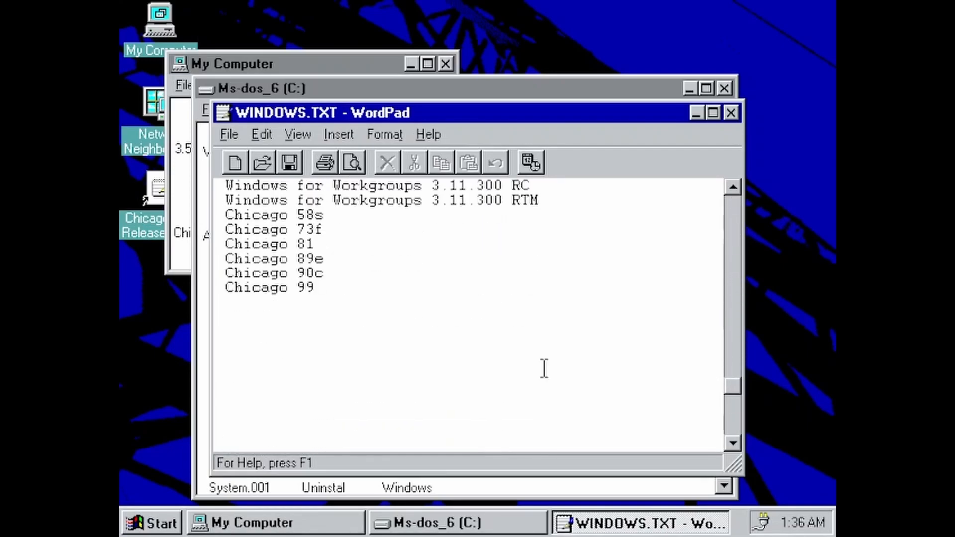
click(301, 368)
key(Return)
text(C)
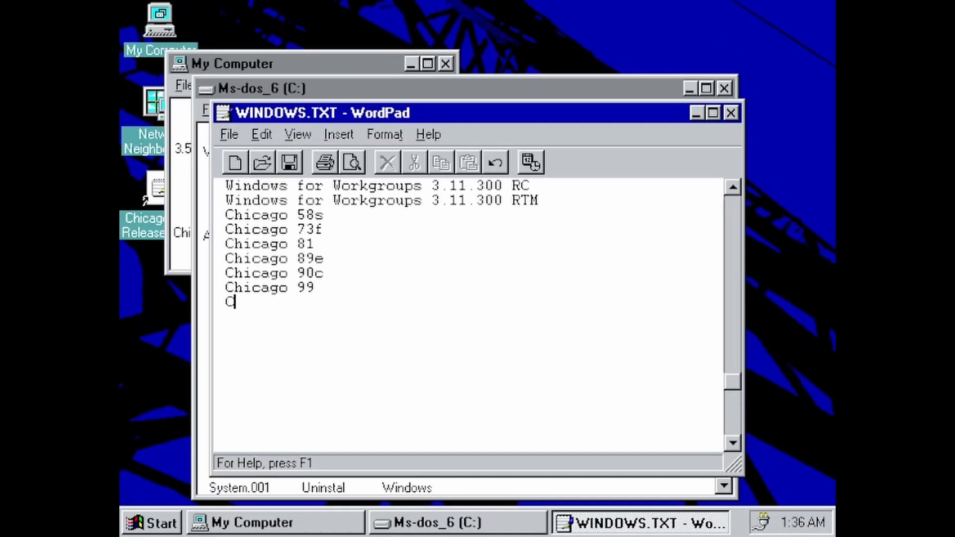
text(hicago 116)
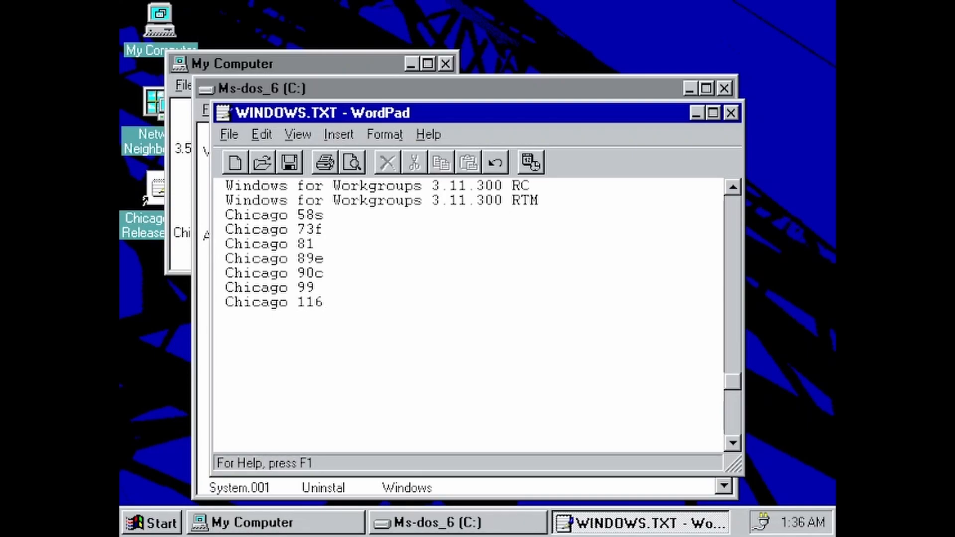
Save the edited WINDOWS.TXT document
click(221, 132)
click(269, 204)
click(236, 139)
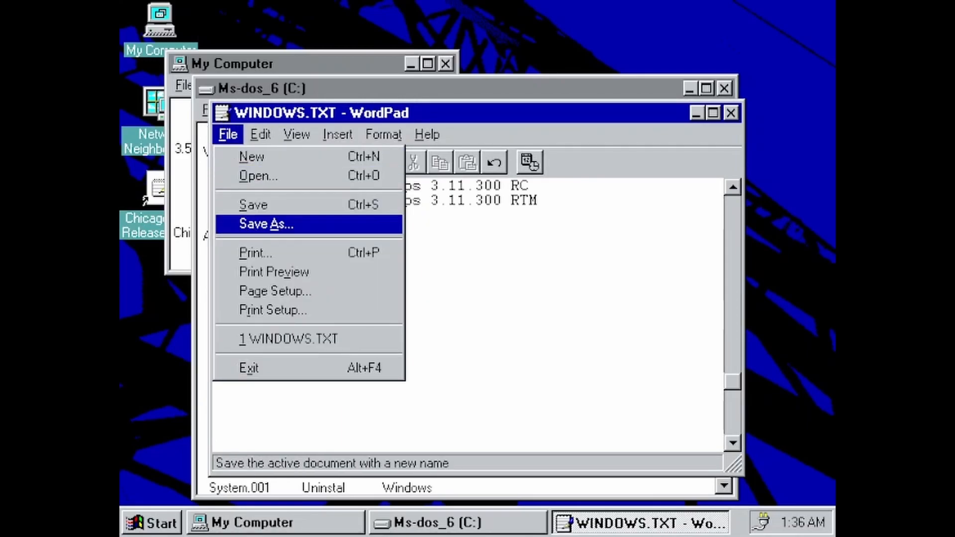
Save a copy as windows.txt into C:\WINDOWS, replacing the existing file
click(267, 224)
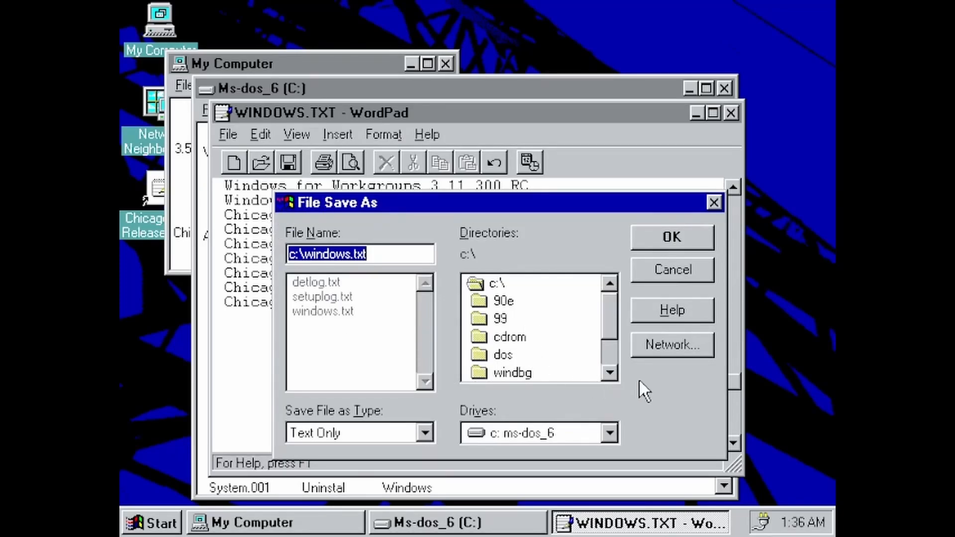
click(609, 372)
click(609, 373)
click(553, 355)
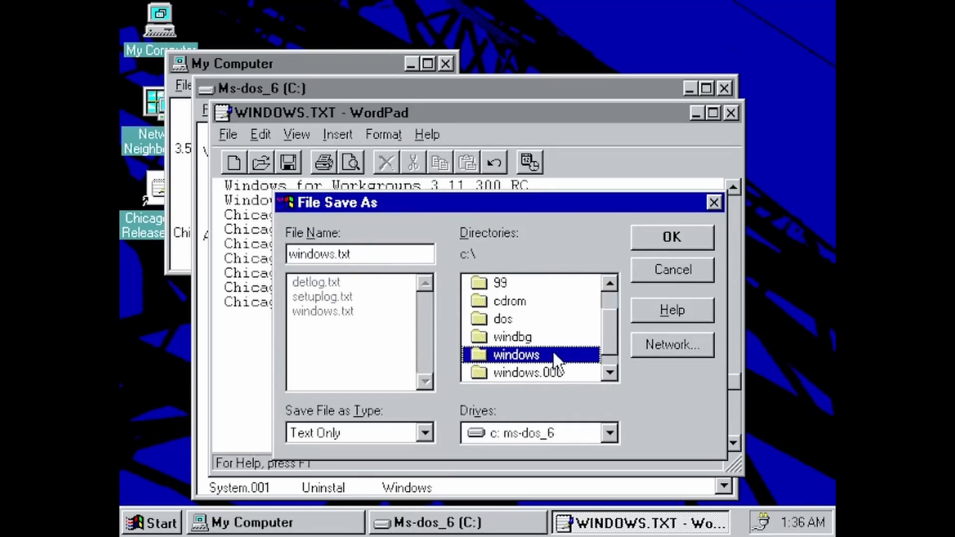
click(693, 242)
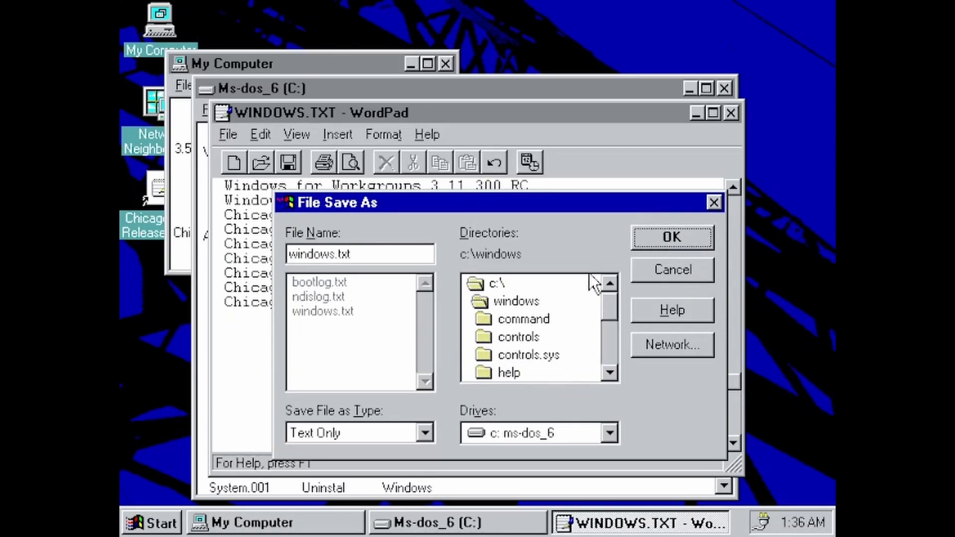
click(667, 240)
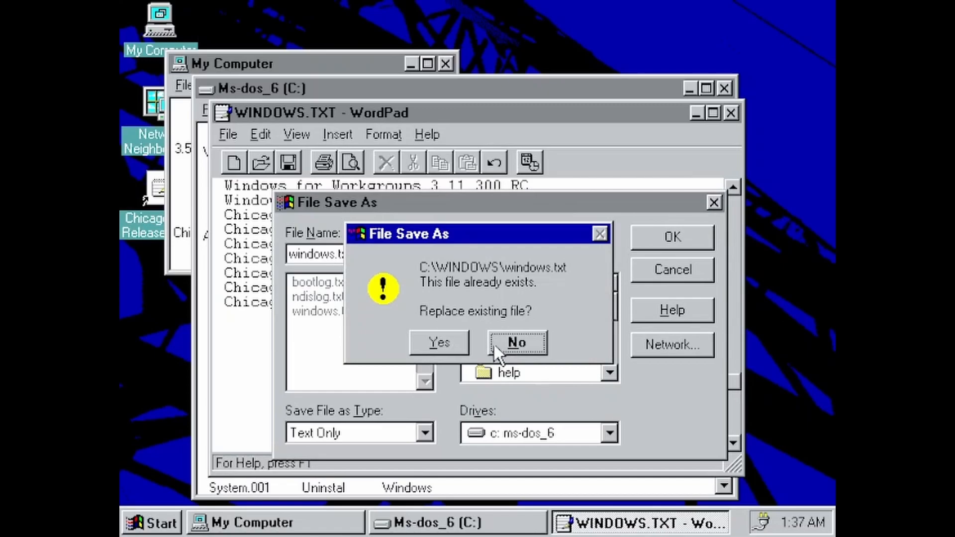
click(450, 351)
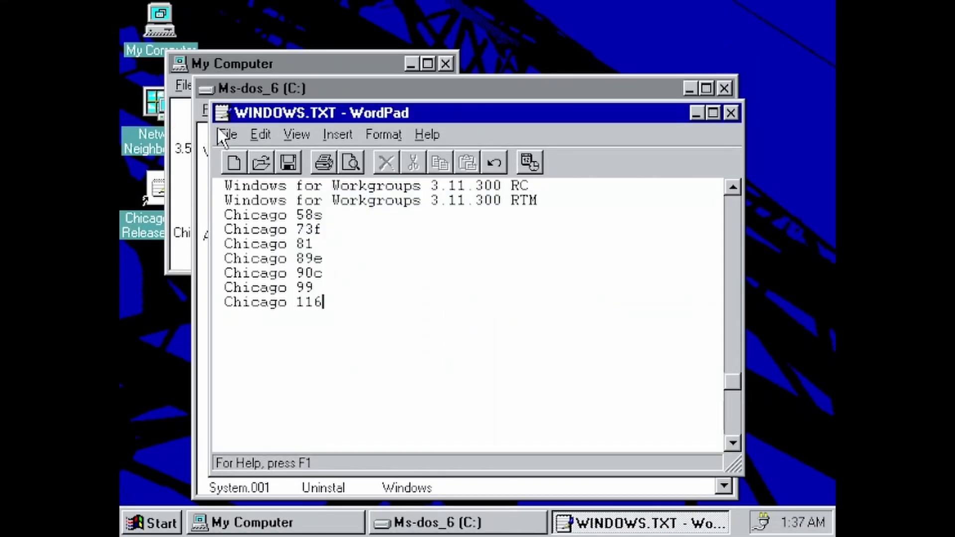
Save another copy of windows.txt into C:\WINDOWS.000, replacing the existing file
click(228, 135)
click(266, 224)
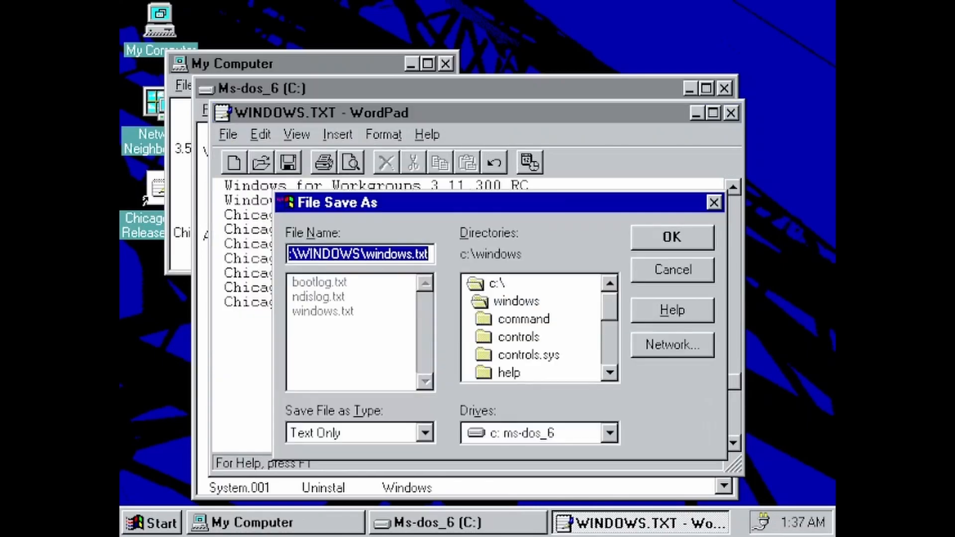
double_click(486, 280)
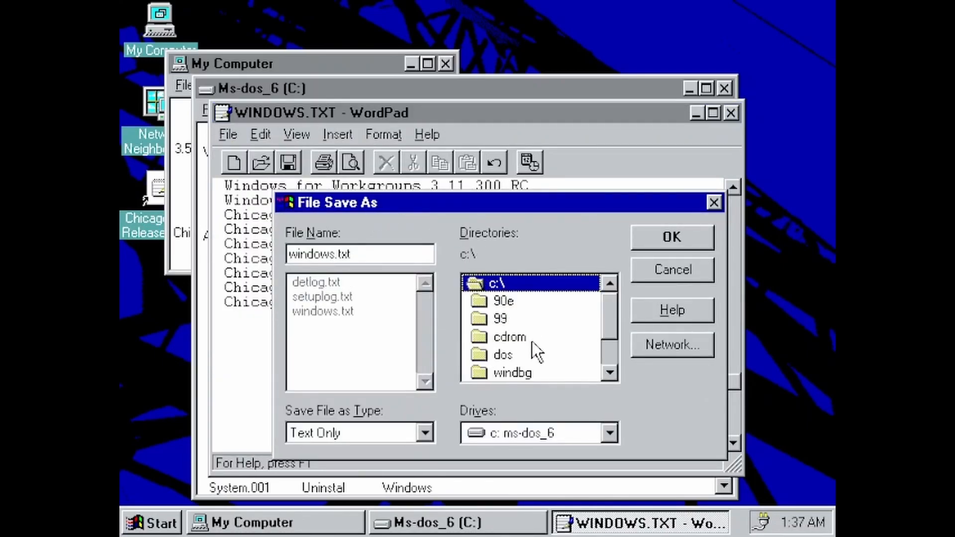
click(610, 373)
click(609, 373)
click(540, 370)
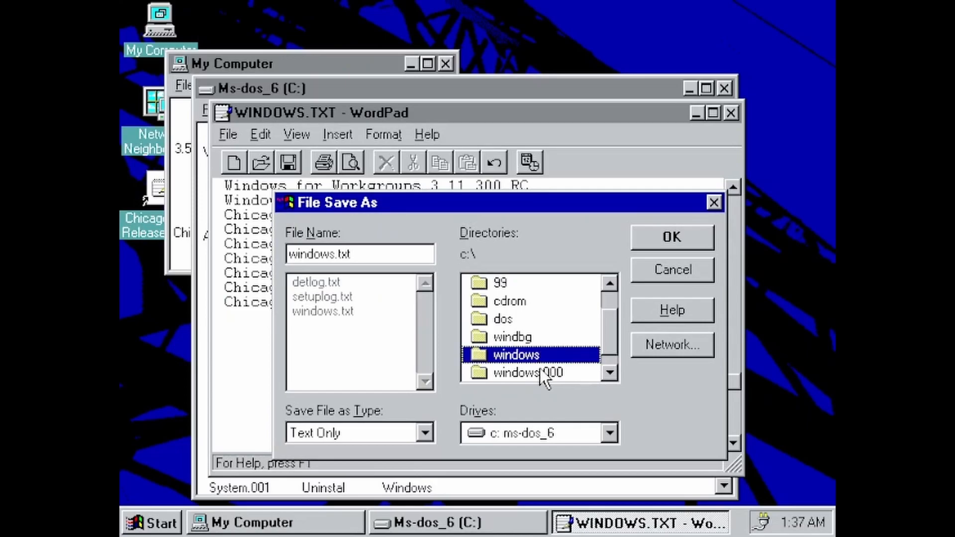
click(647, 231)
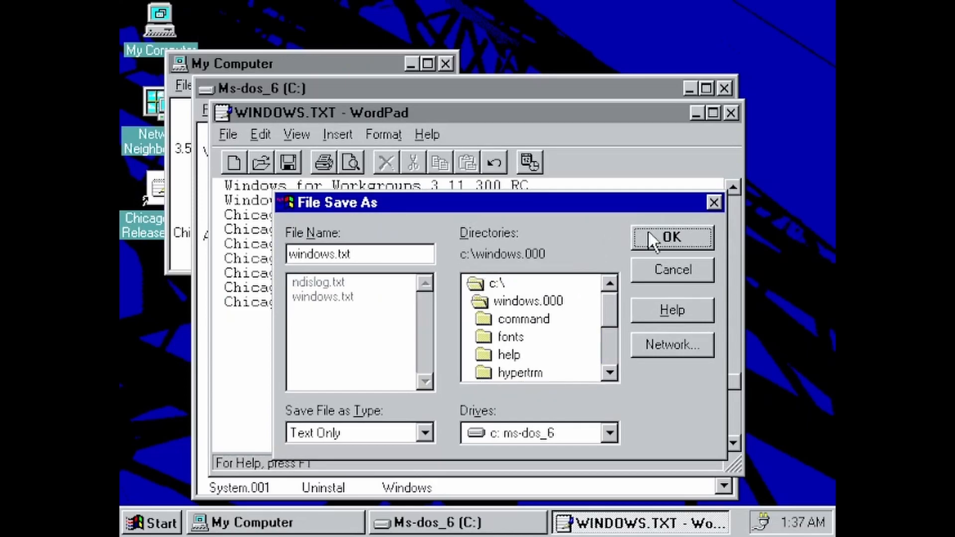
click(648, 229)
click(461, 340)
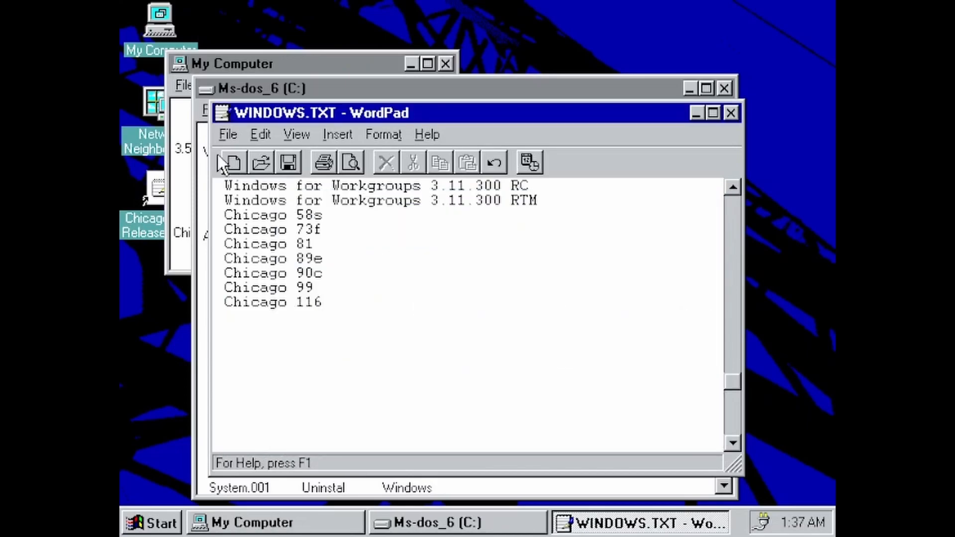
Save a further copy of windows.txt into C:\WINDOWS.001
click(234, 139)
mouse_move(260, 135)
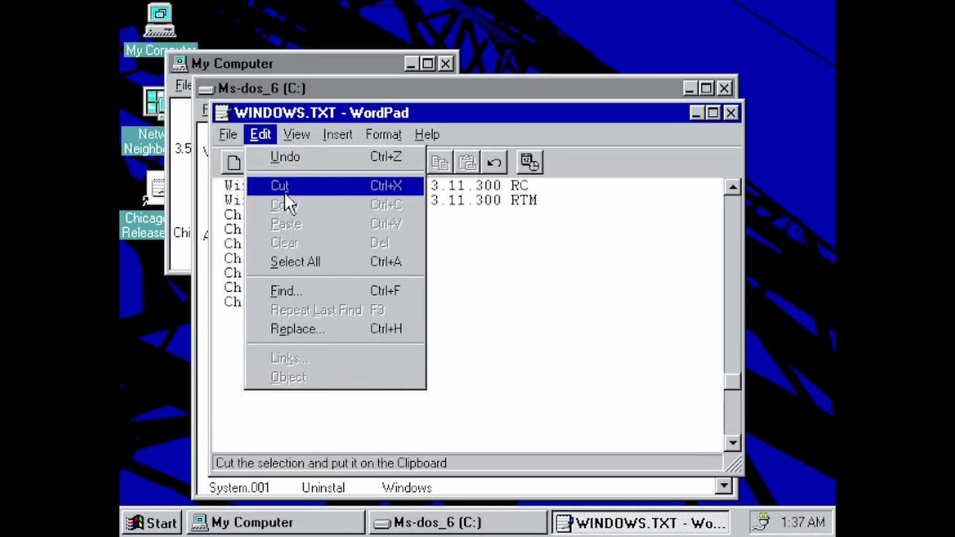
mouse_move(230, 135)
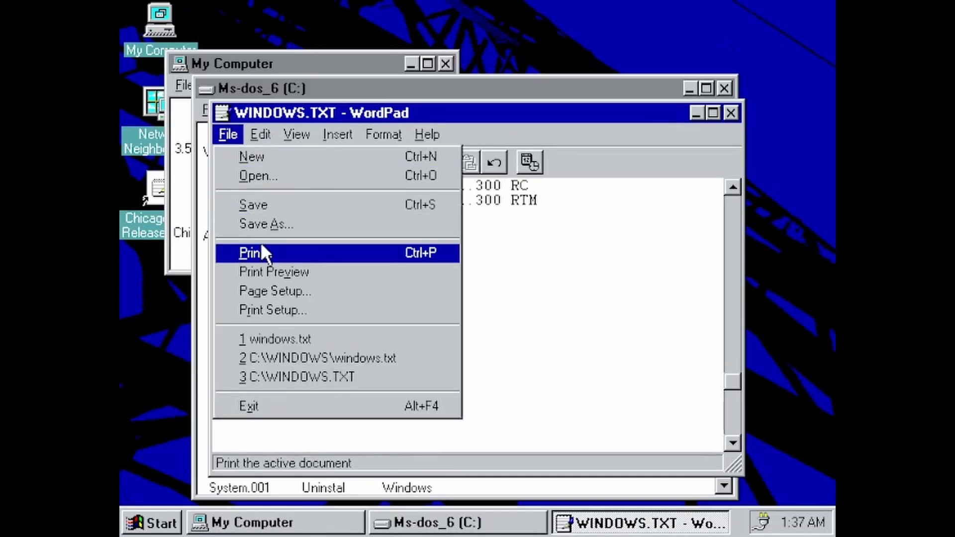
click(267, 229)
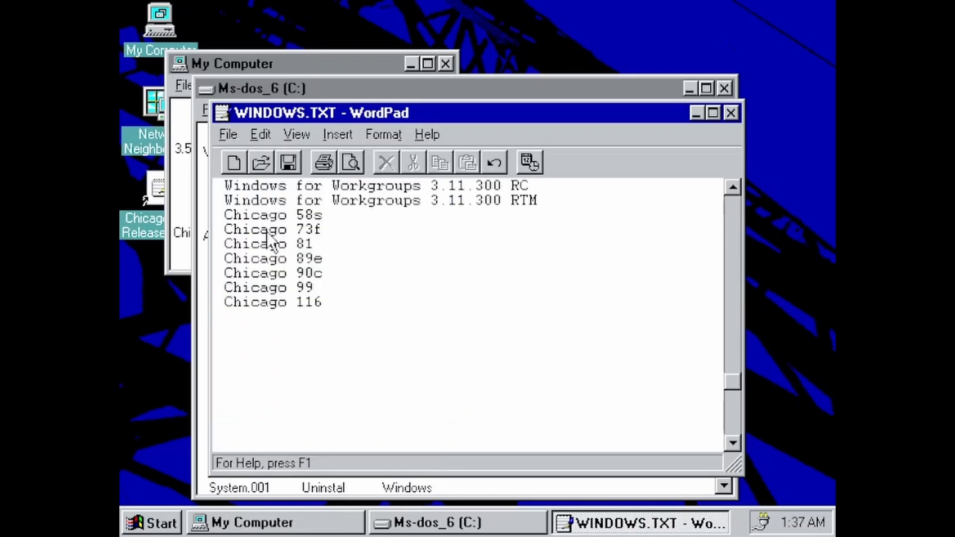
double_click(497, 285)
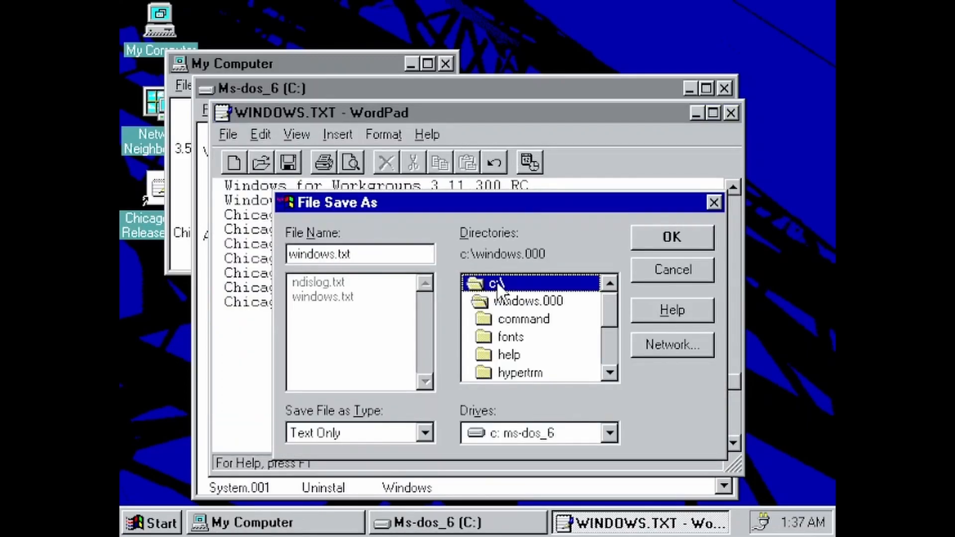
click(610, 373)
click(610, 373)
click(609, 373)
click(575, 363)
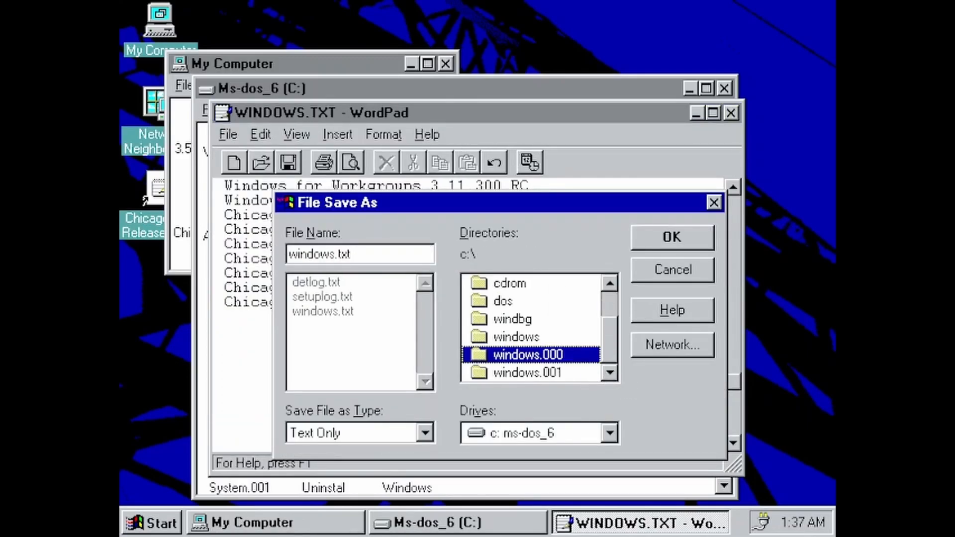
click(571, 367)
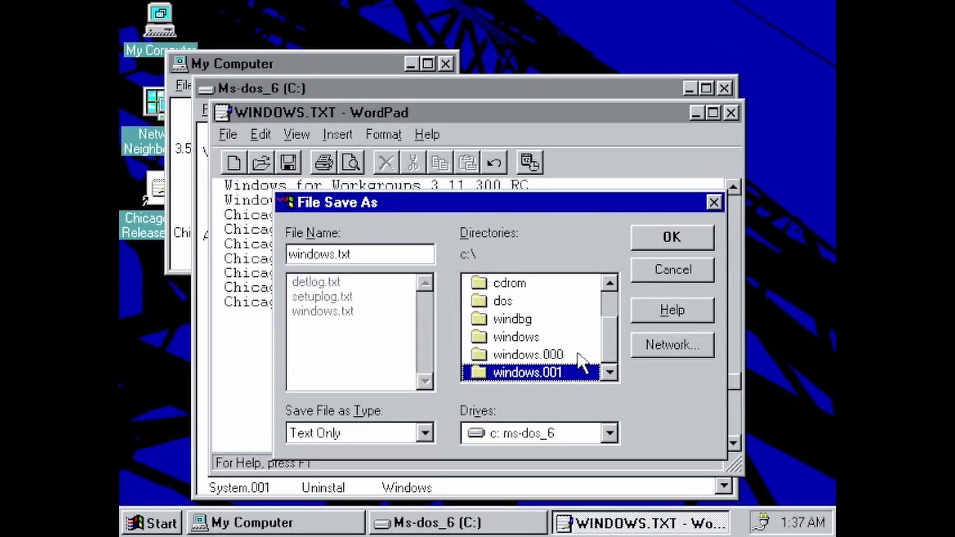
click(635, 246)
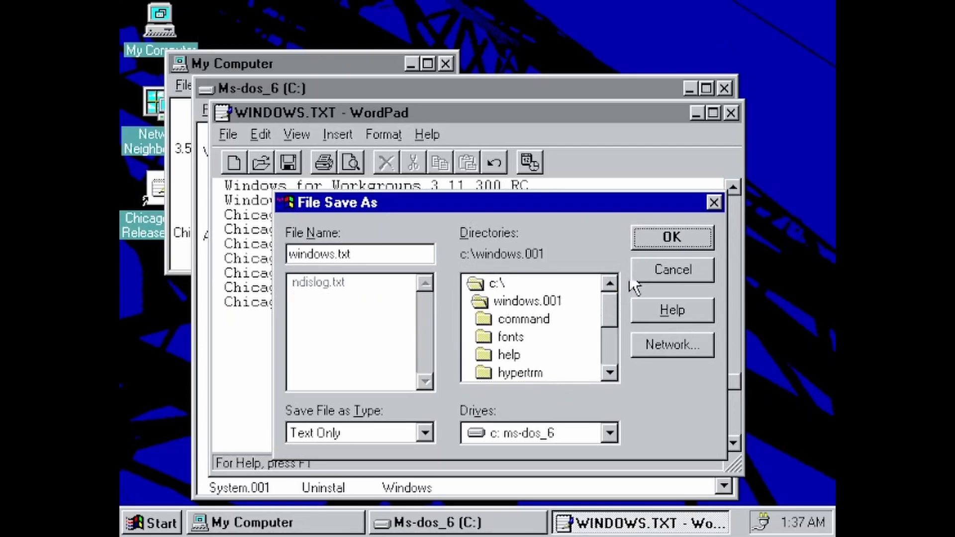
click(672, 237)
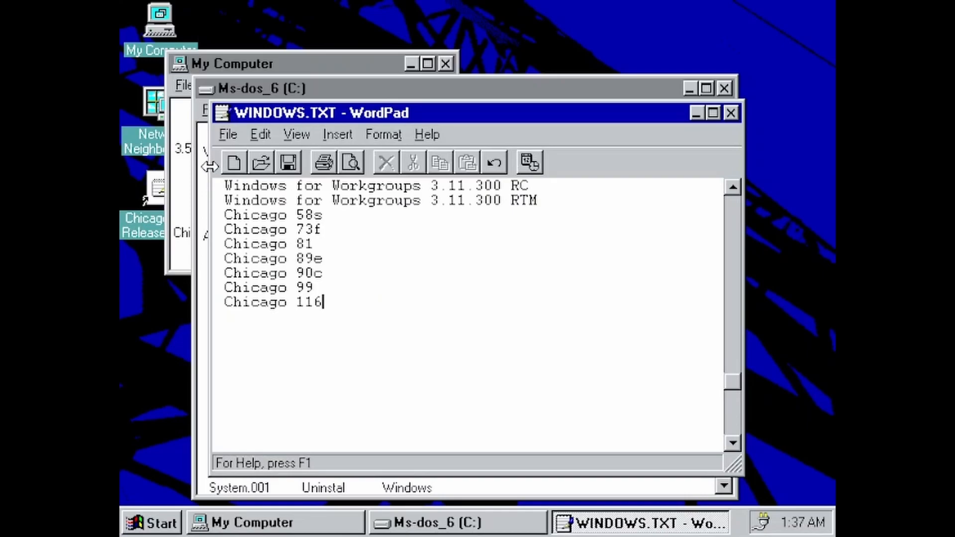
Close WordPad, the Ms-dos_6 (C:) window and the My Computer window
click(730, 114)
click(724, 88)
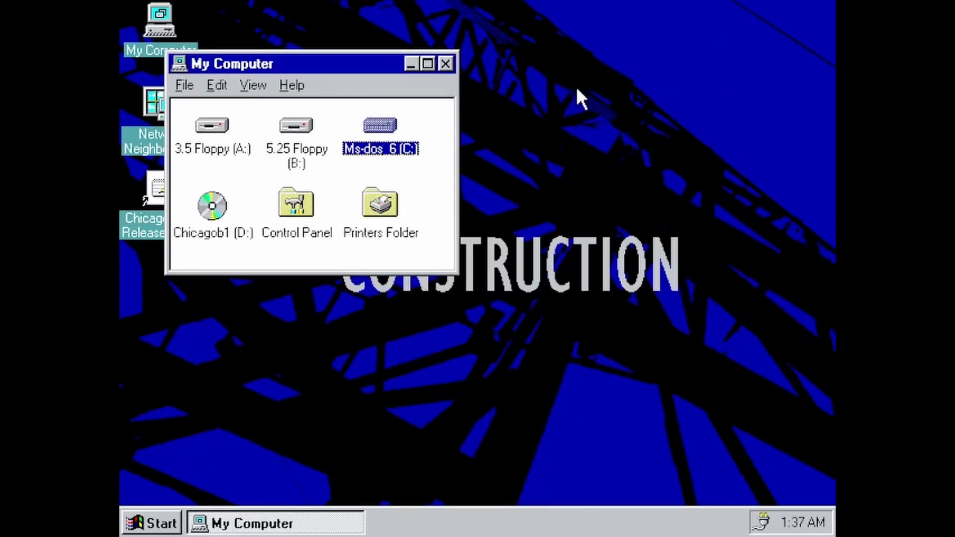
click(449, 60)
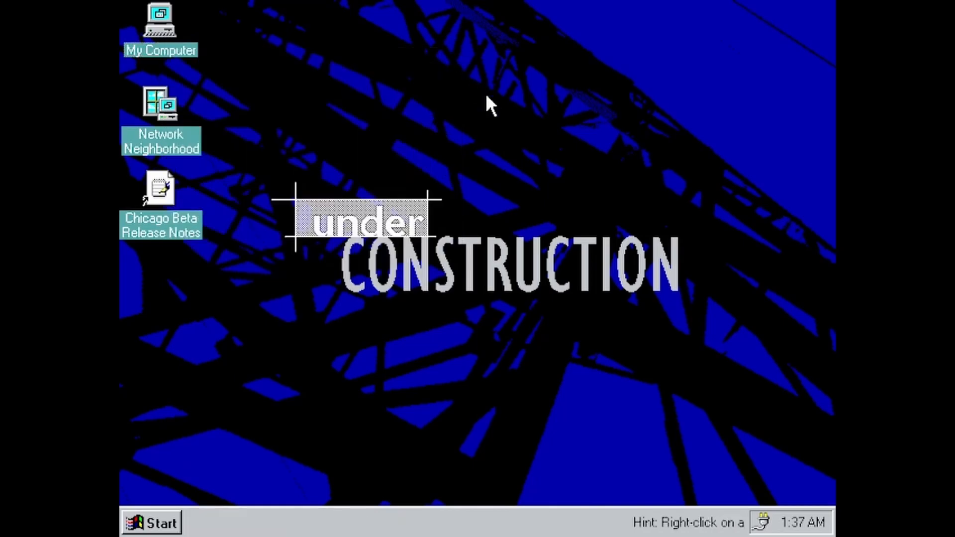